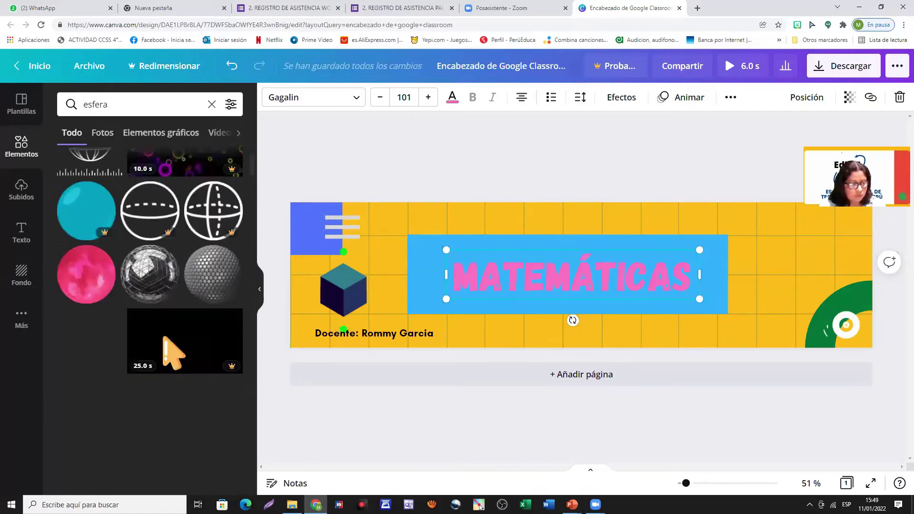
Add the cube-with-balls sticker and place it in the banner's top-right corner
scroll(166, 339, down, 5)
scroll(164, 338, down, 2)
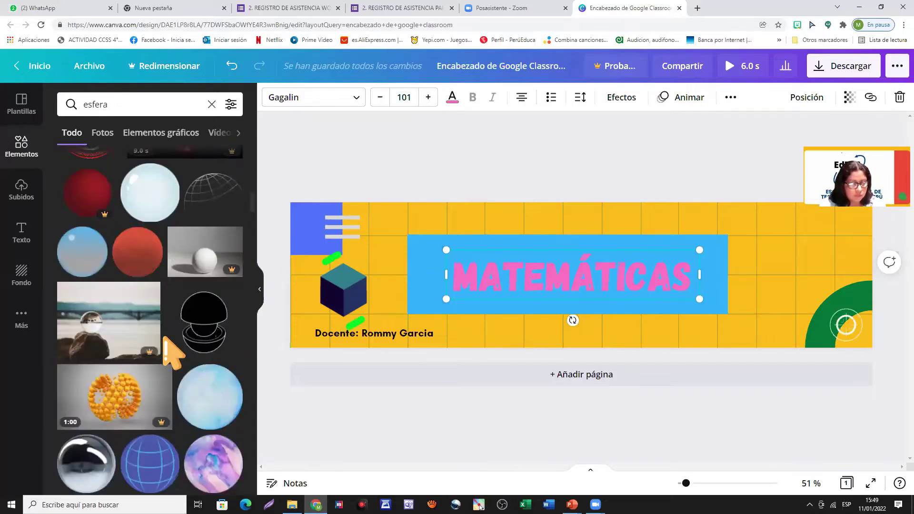
scroll(164, 338, down, 5)
scroll(164, 338, down, 4)
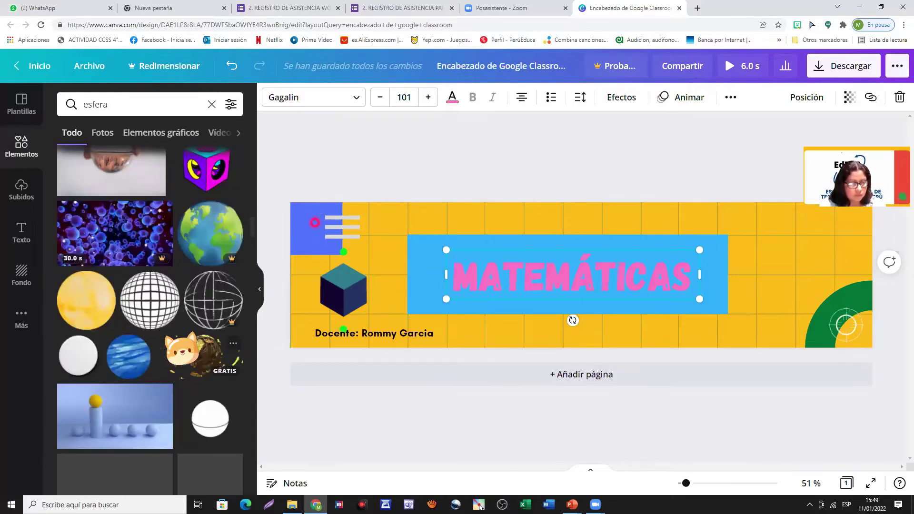
scroll(200, 347, up, 2)
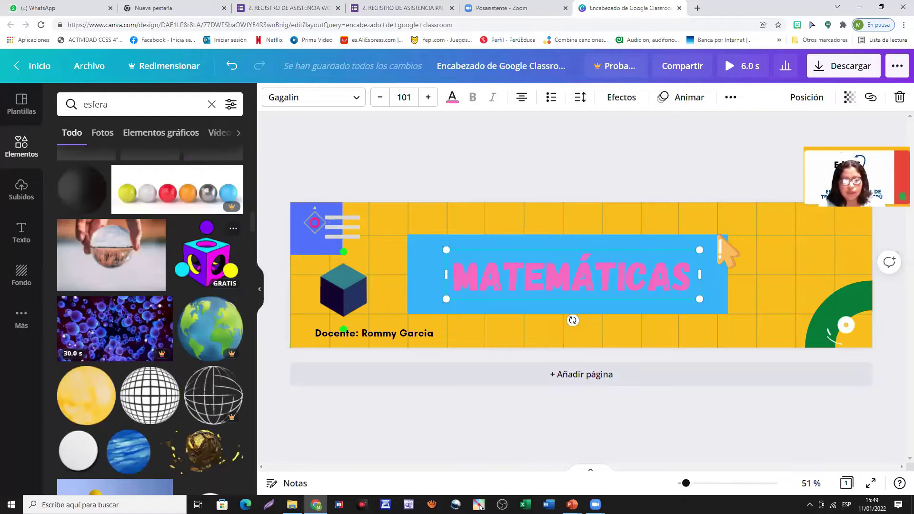
key(Tab)
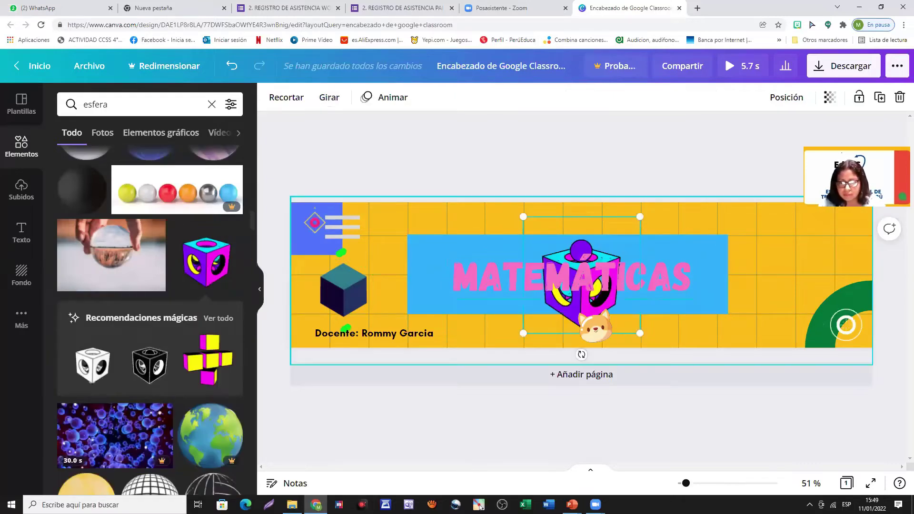
drag(757, 326, 790, 328)
drag(808, 288, 836, 272)
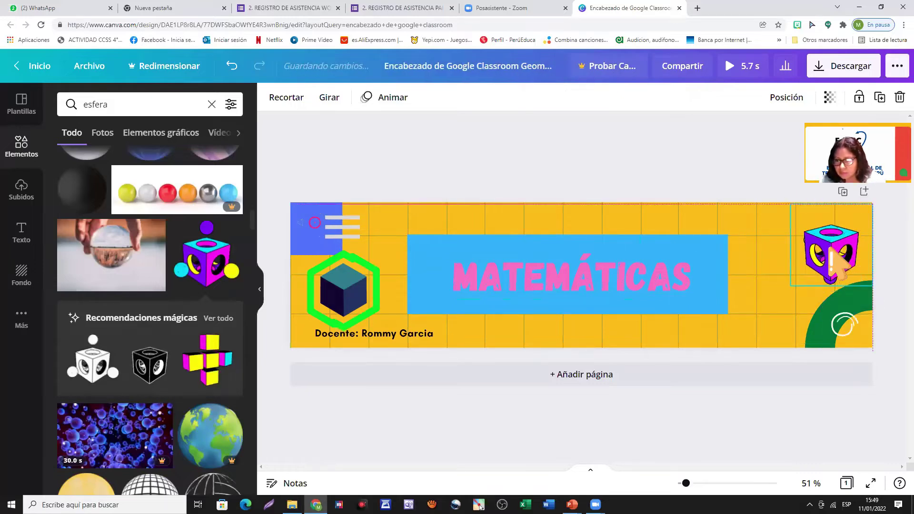
Check the cube against the other banner elements, then show the uploaded images
click(834, 267)
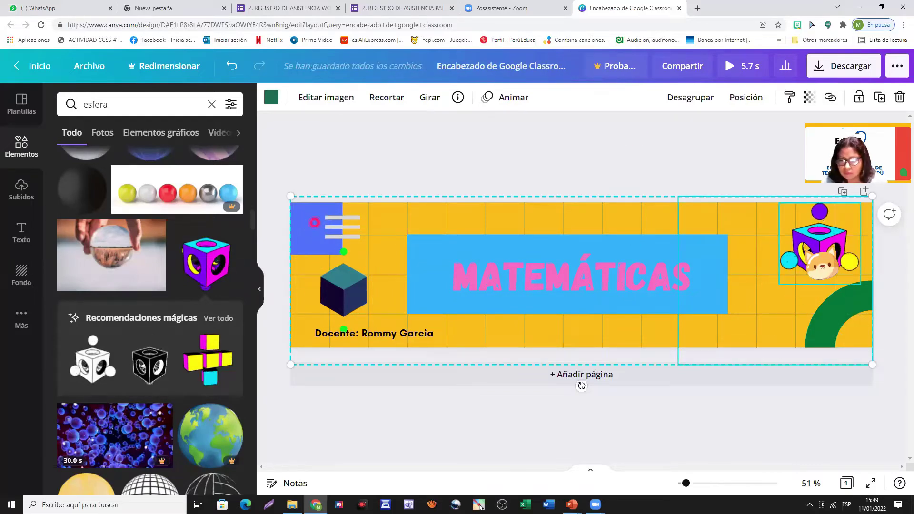
click(814, 262)
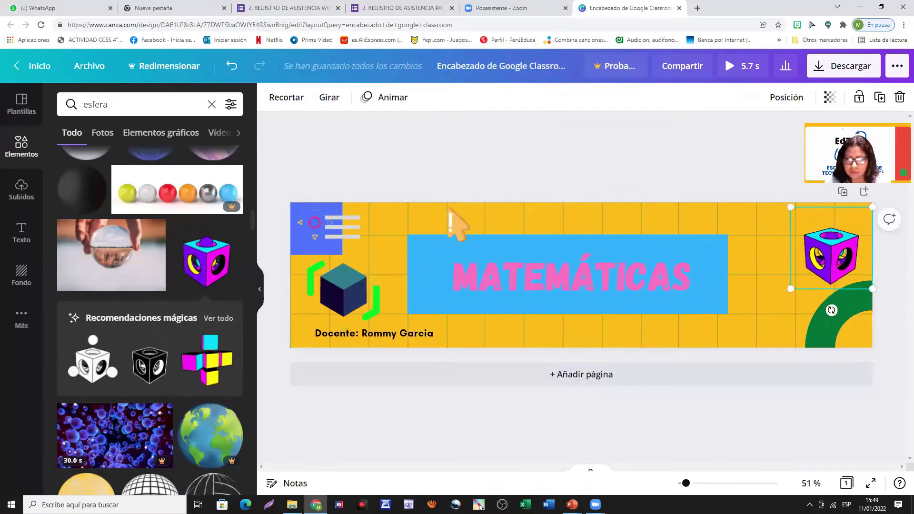
click(333, 284)
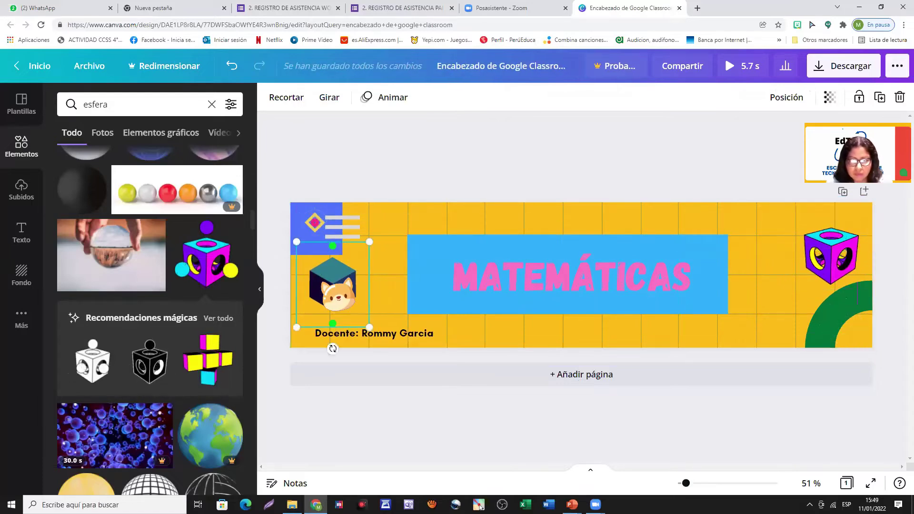
click(21, 188)
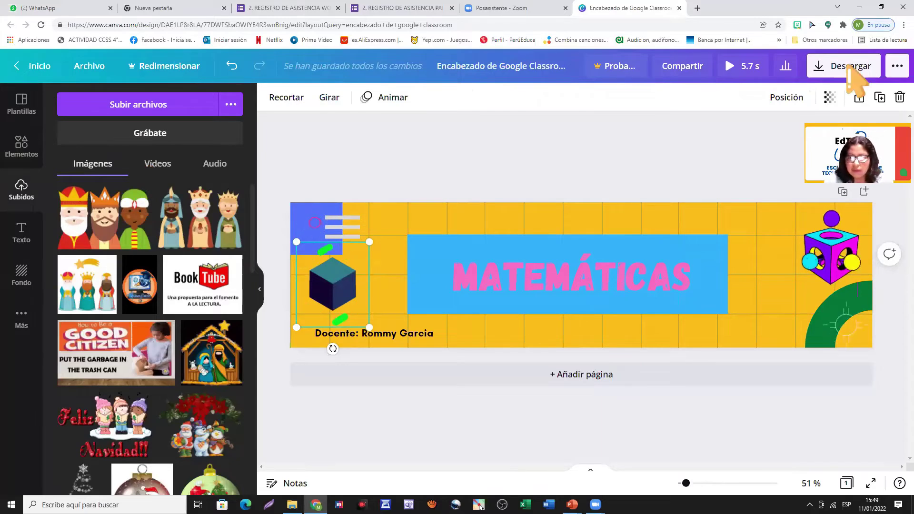
Search Google for 'prisma gif' in a new browser tab
click(697, 9)
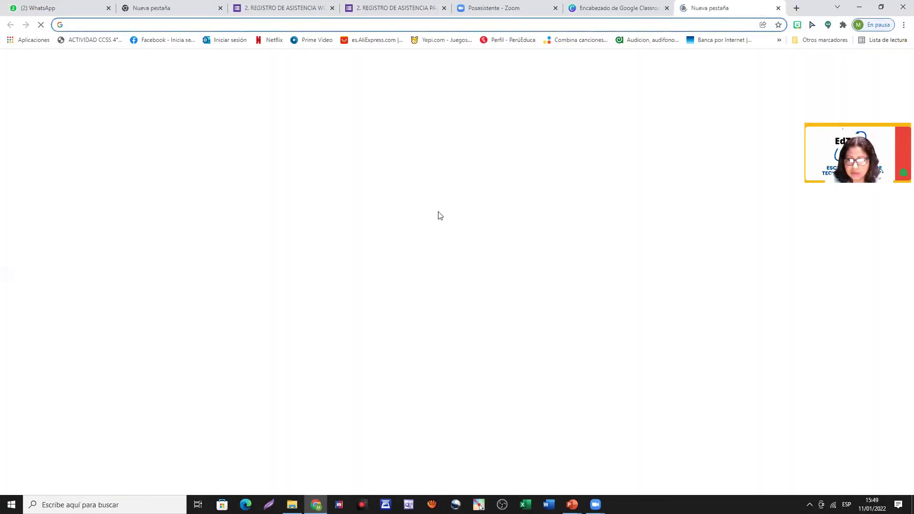
click(394, 238)
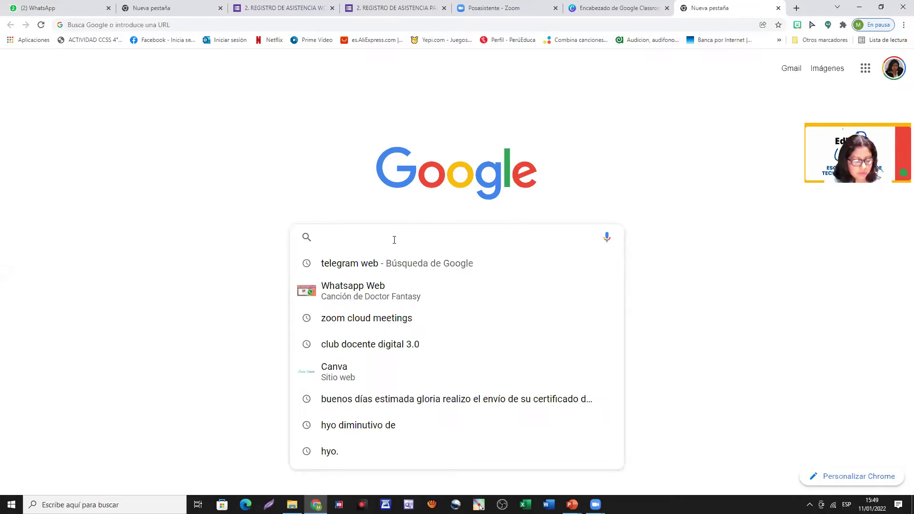
text(es)
key(BackSpace)
key(BackSpace)
key(BackSpace)
text(prisma)
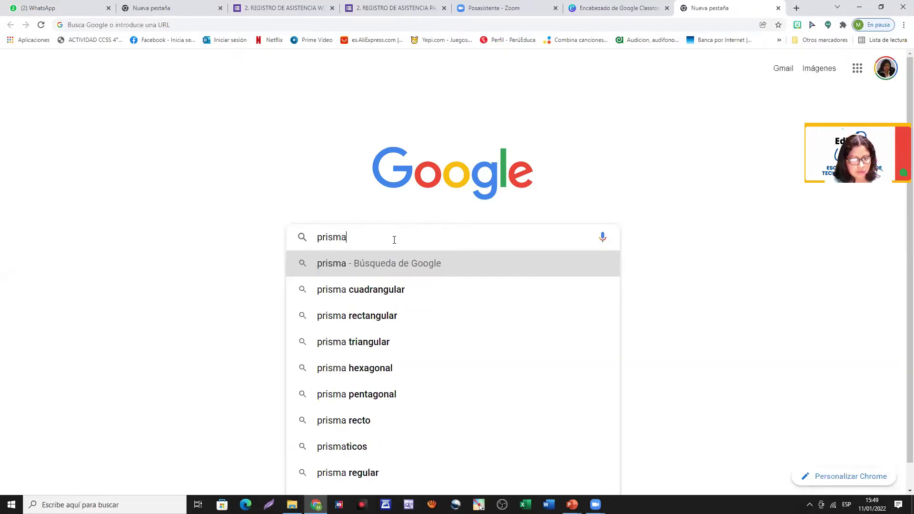
text( gif)
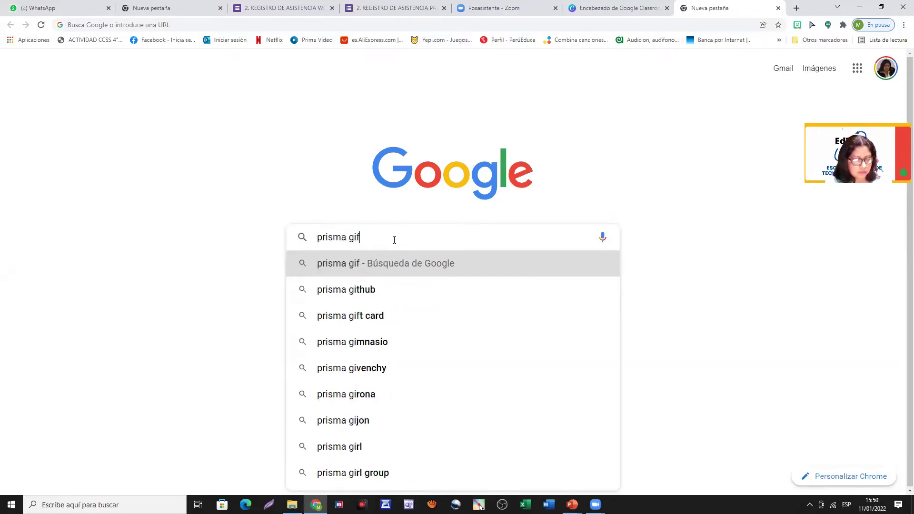
key(Return)
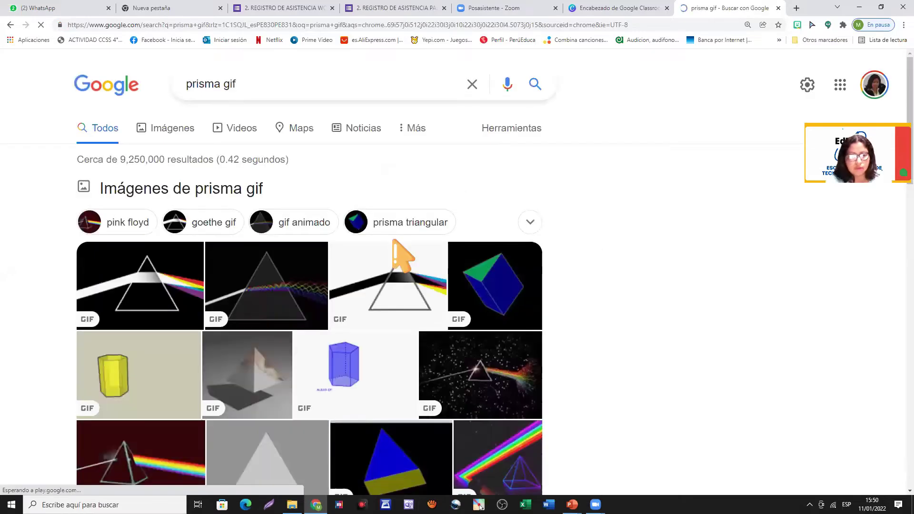
Switch to image results for 'prisma gif' and filter them to transparent images
click(161, 130)
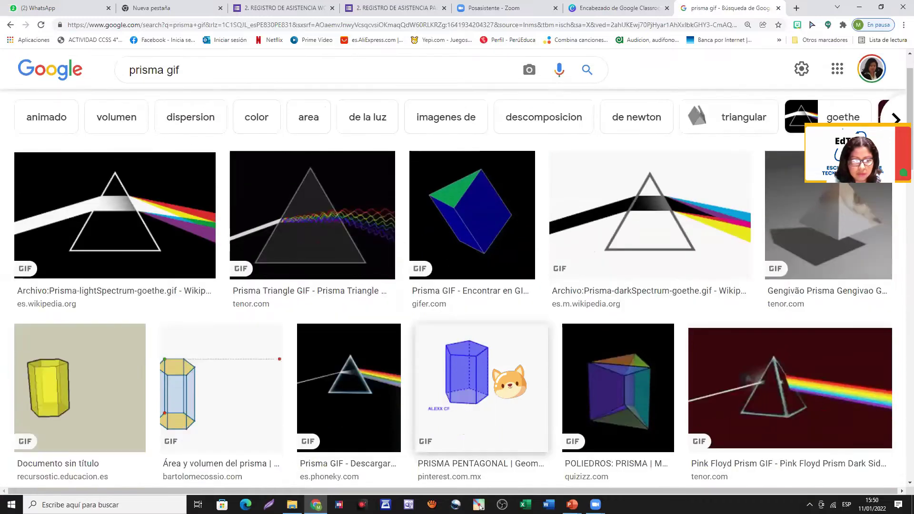
scroll(510, 383, down, 4)
scroll(509, 383, down, 4)
scroll(524, 376, up, 8)
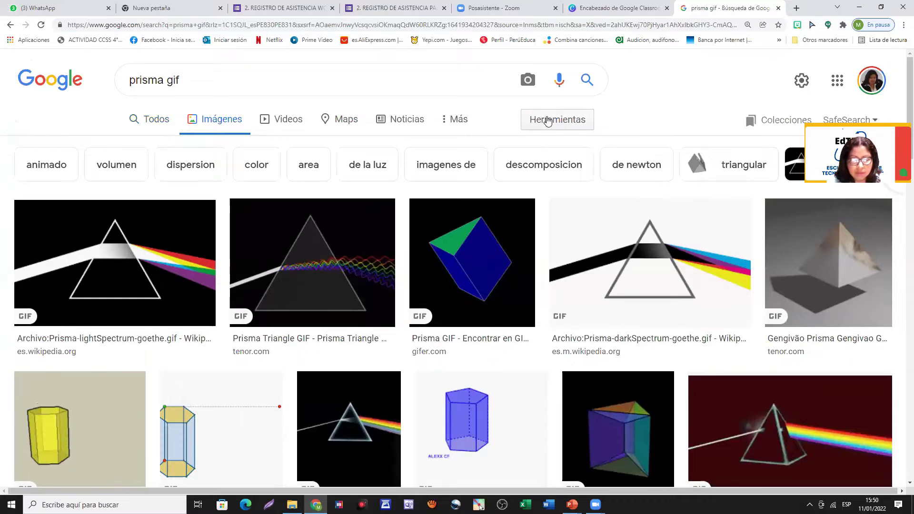
click(549, 122)
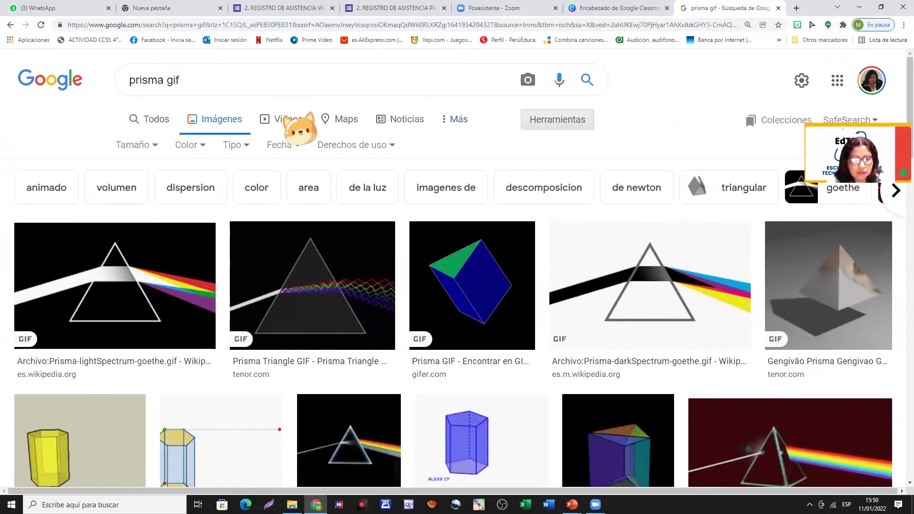
click(200, 147)
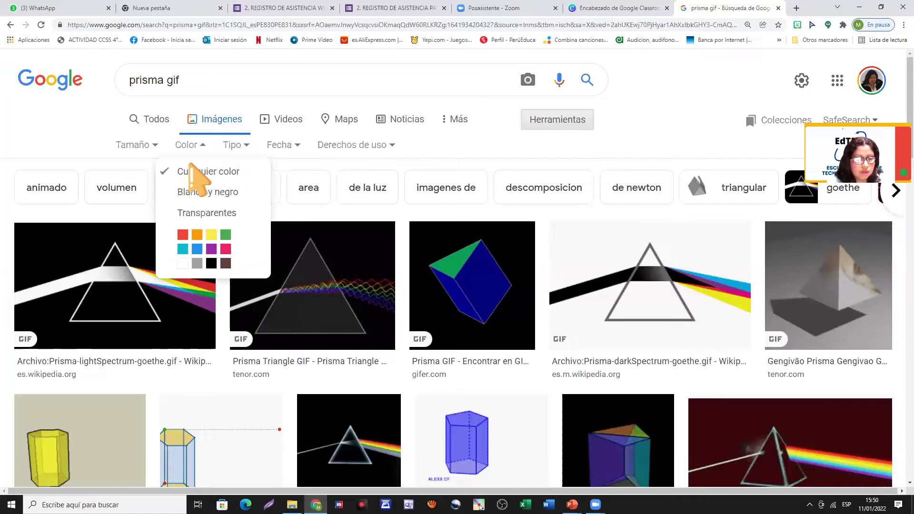
click(199, 216)
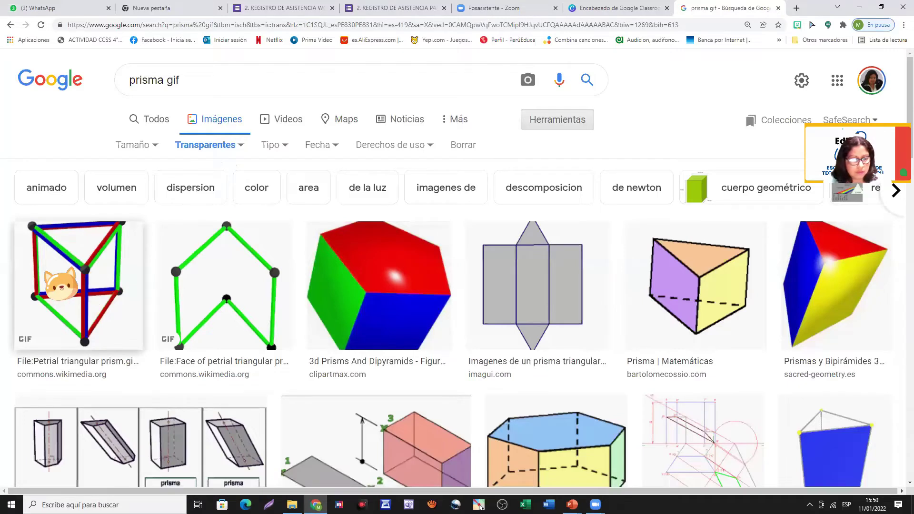
Preview the petrial triangular prism, Prism Surface Area and Pirámides y Prismas GIFs
click(53, 279)
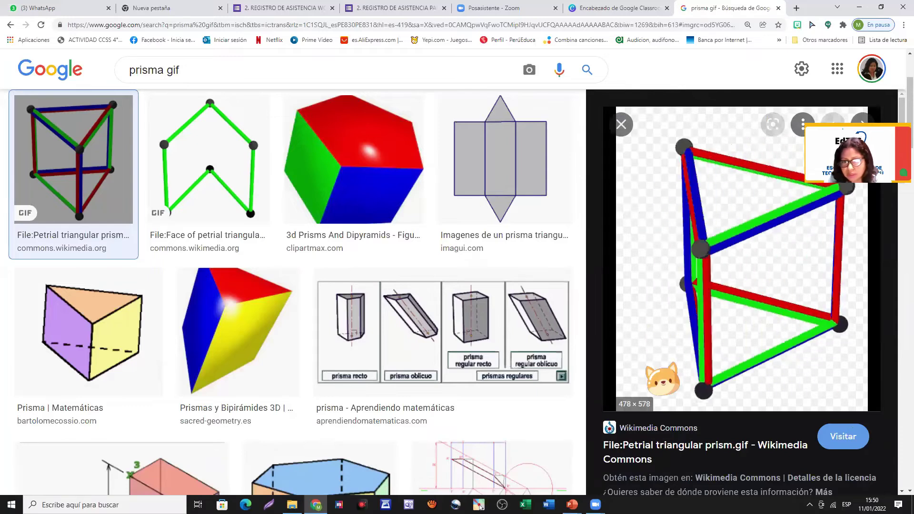
scroll(209, 348, down, 6)
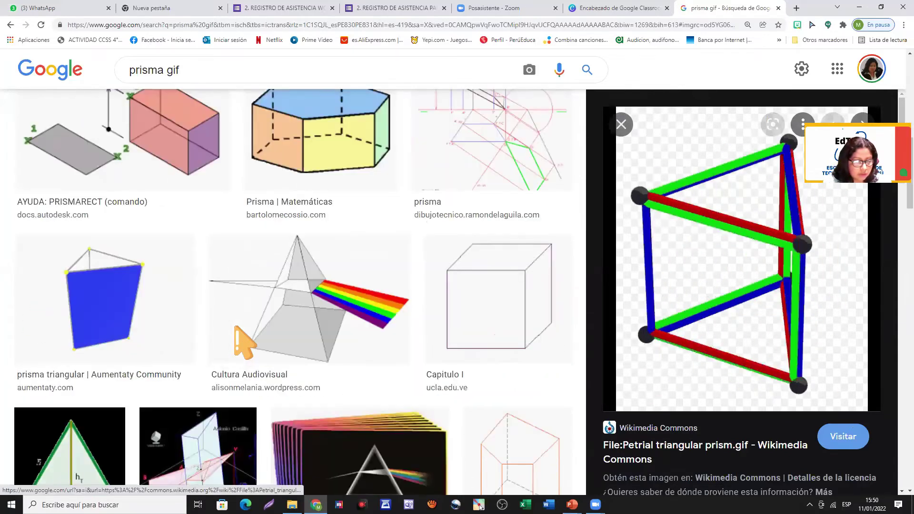
scroll(265, 346, down, 10)
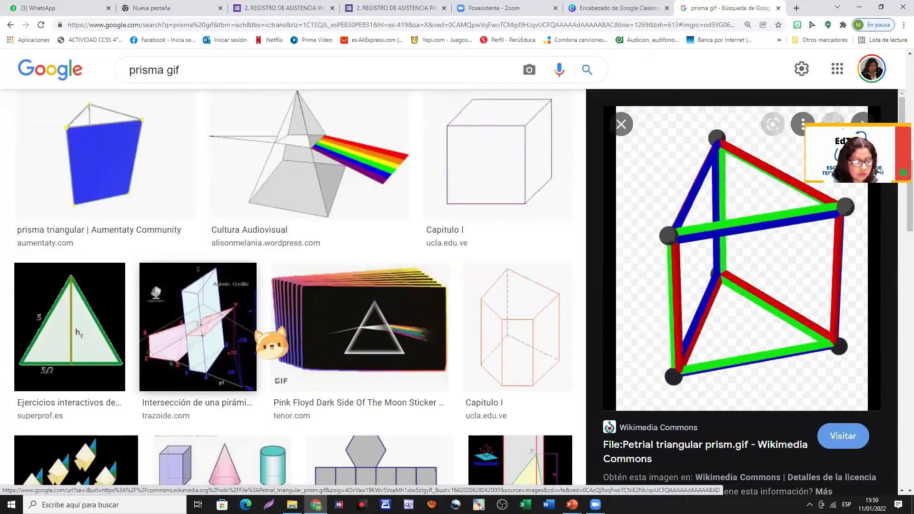
scroll(265, 314, down, 10)
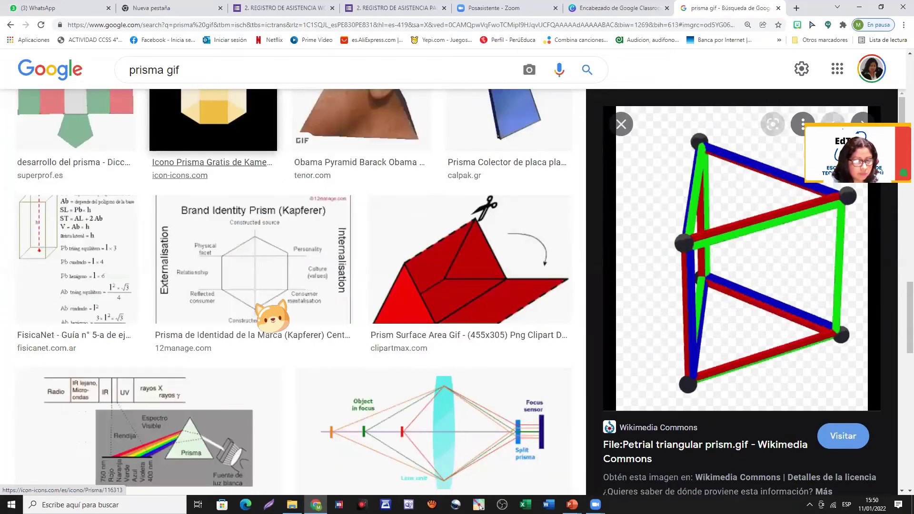
click(464, 283)
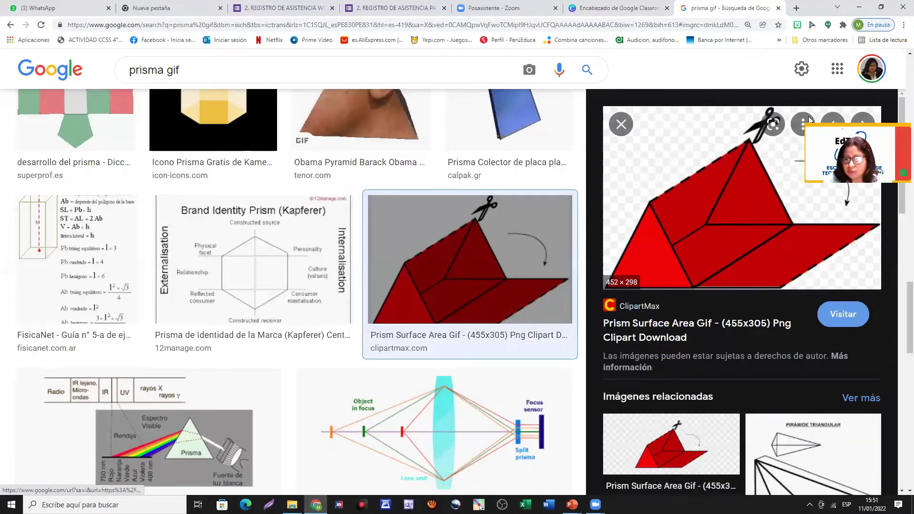
scroll(676, 195, up, 5)
scroll(700, 242, down, 3)
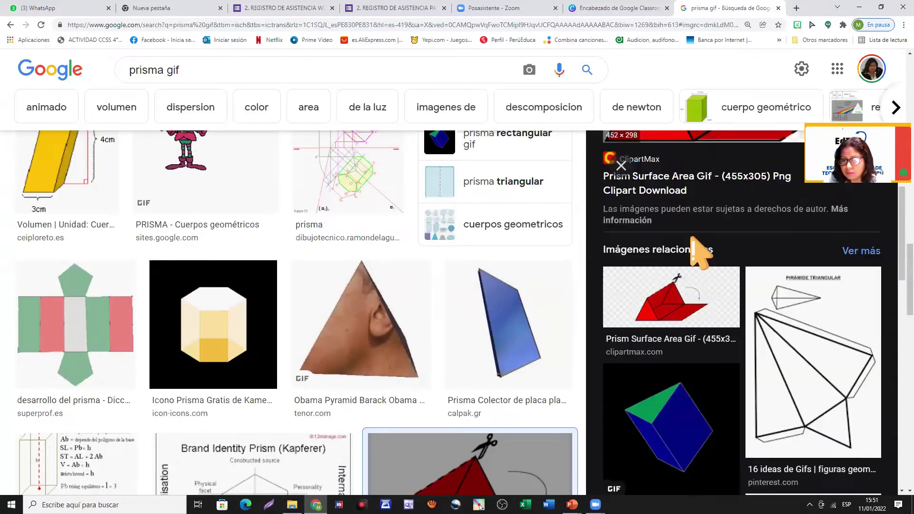
scroll(483, 304, down, 15)
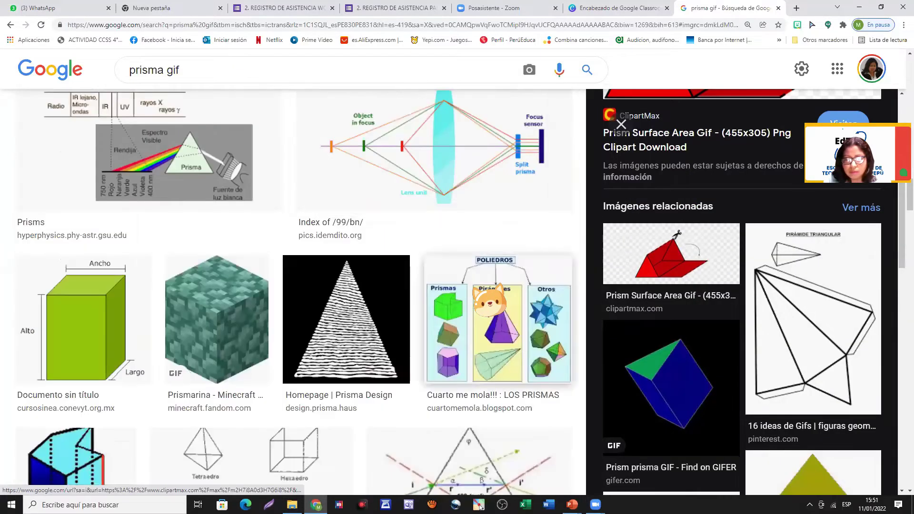
scroll(476, 292, down, 20)
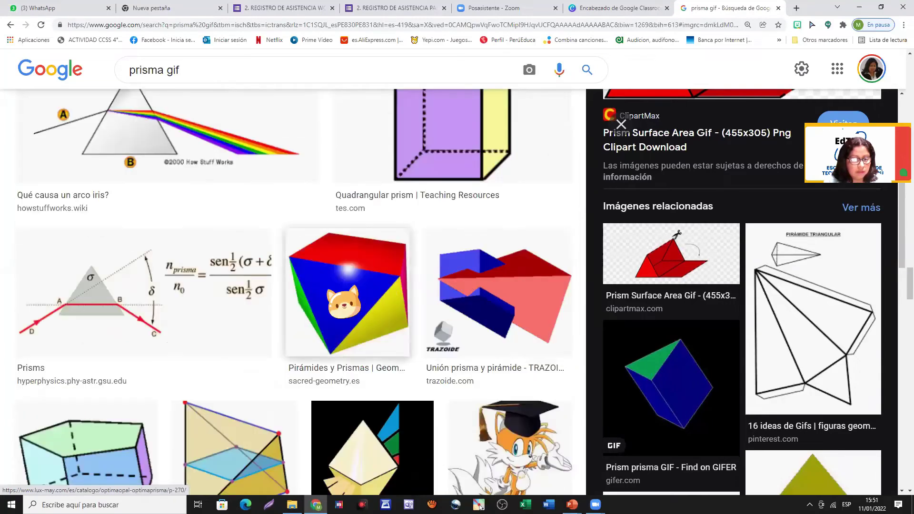
click(348, 292)
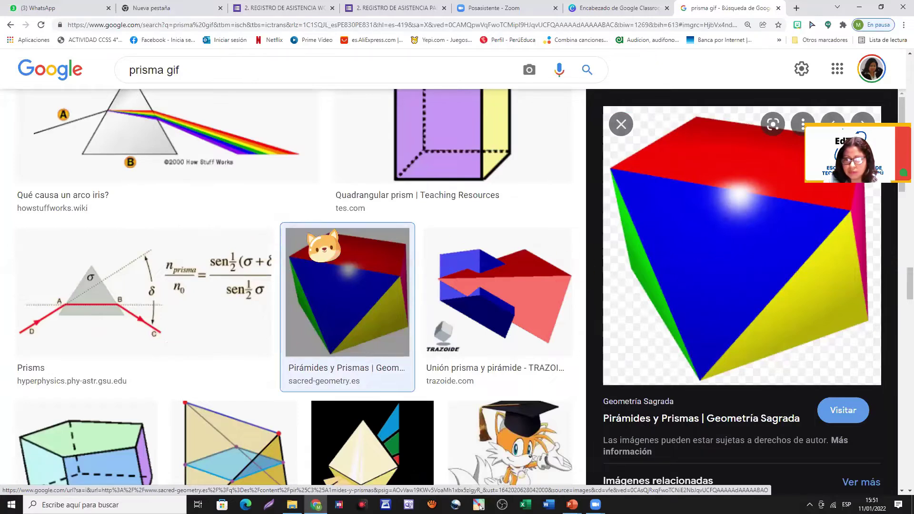
Compare a few more prism GIFs and settle on the petrial triangular prism preview
scroll(323, 252, down, 10)
scroll(331, 252, up, 5)
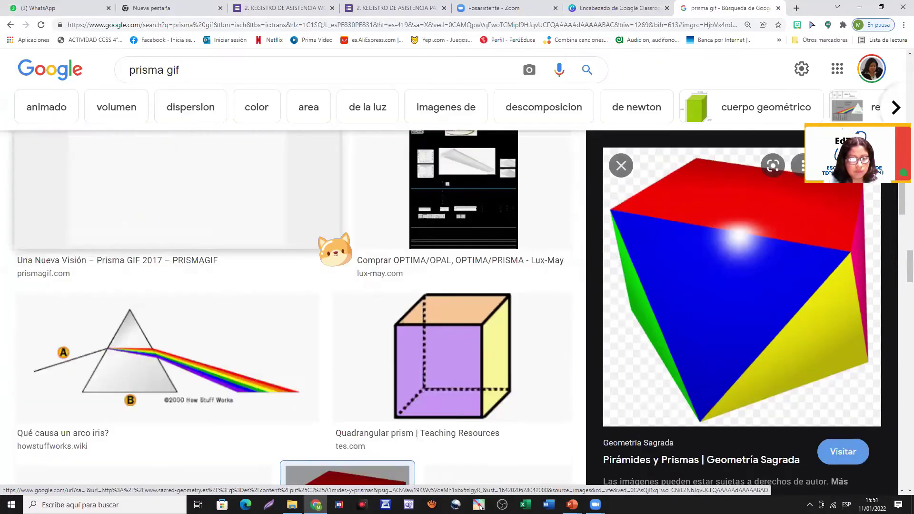
scroll(333, 247, up, 10)
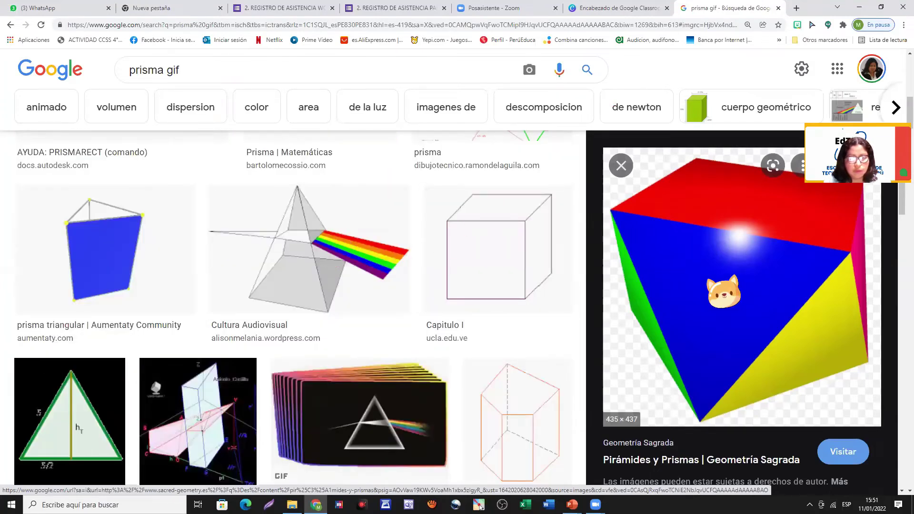
scroll(283, 333, up, 10)
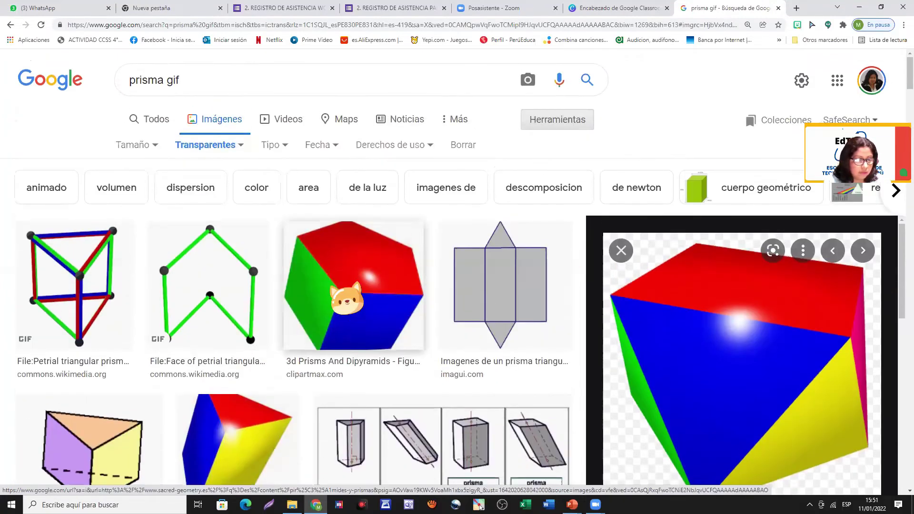
click(204, 291)
scroll(715, 300, down, 8)
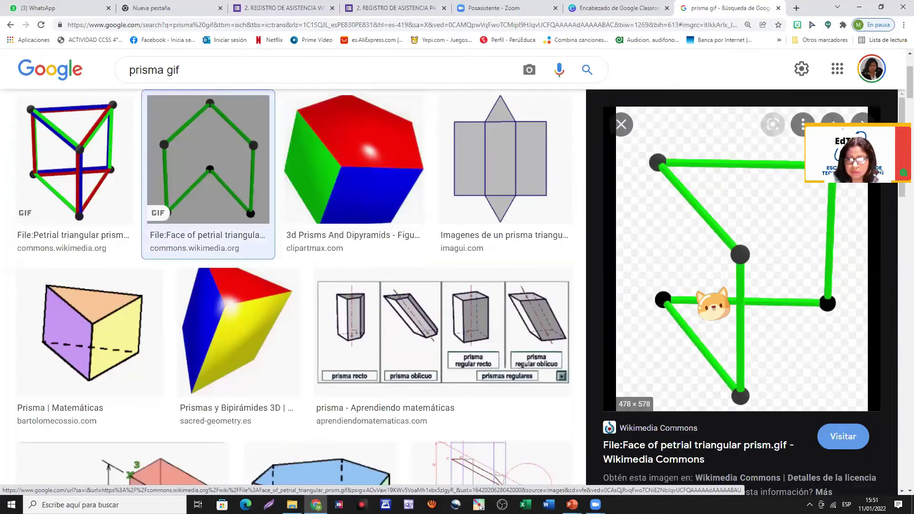
scroll(727, 322, down, 5)
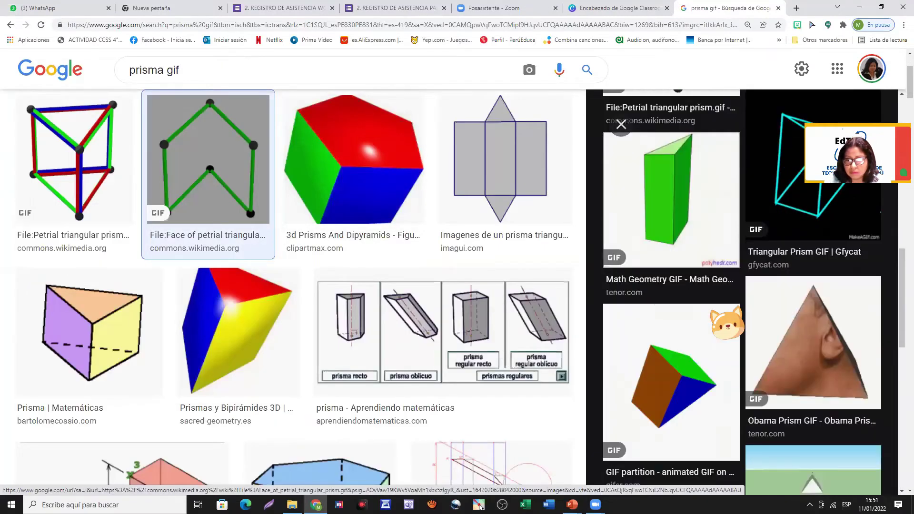
click(710, 301)
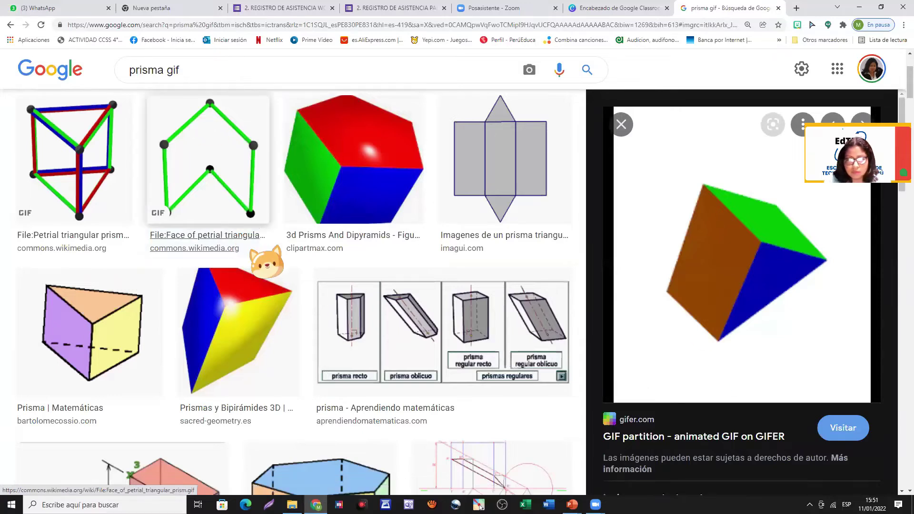
scroll(307, 272, up, 2)
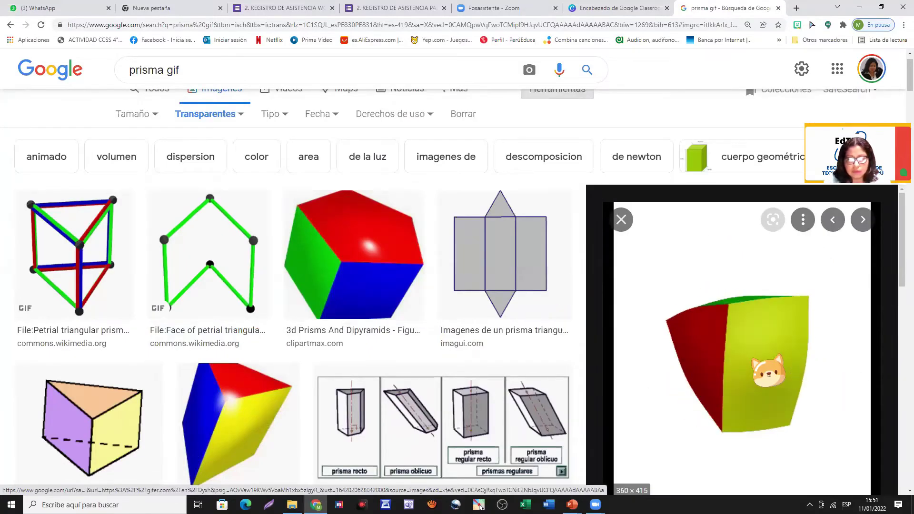
click(71, 304)
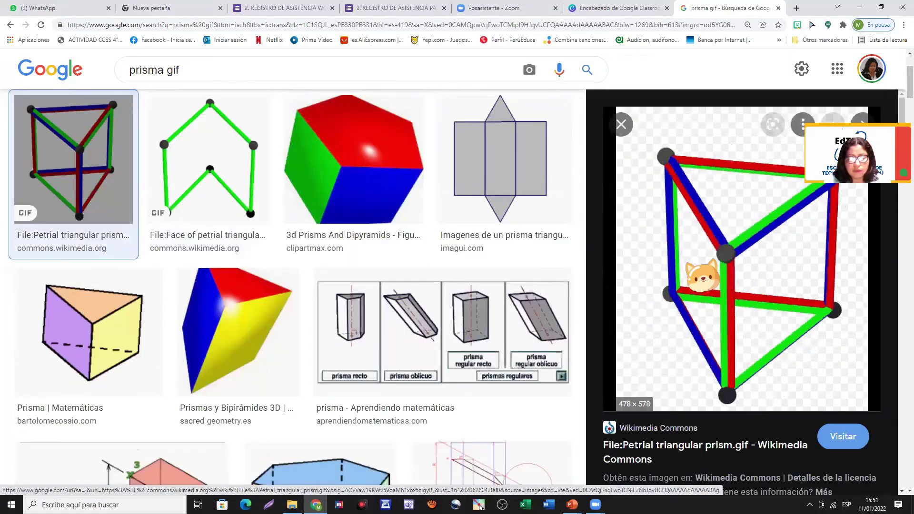
Save the prism GIF as Petrial_triangular_prism.gif in the REYES MAGOS folder
right_click(698, 252)
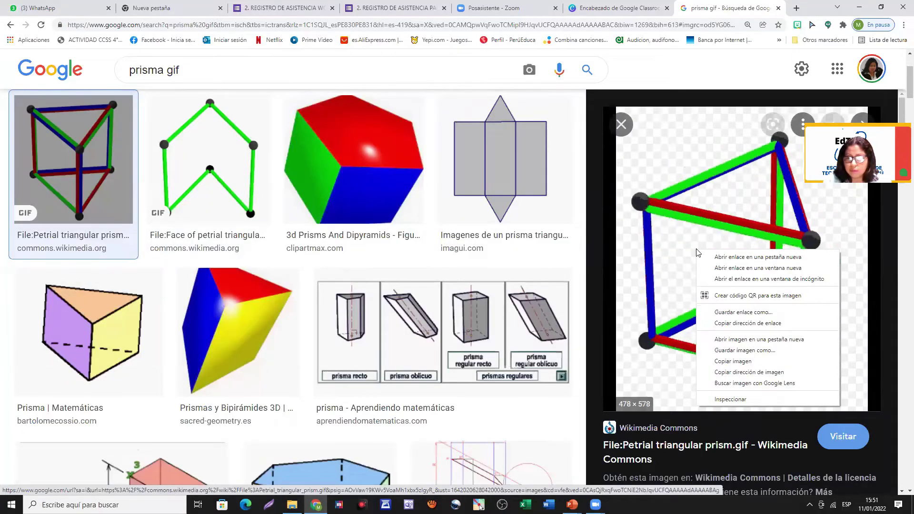
click(745, 352)
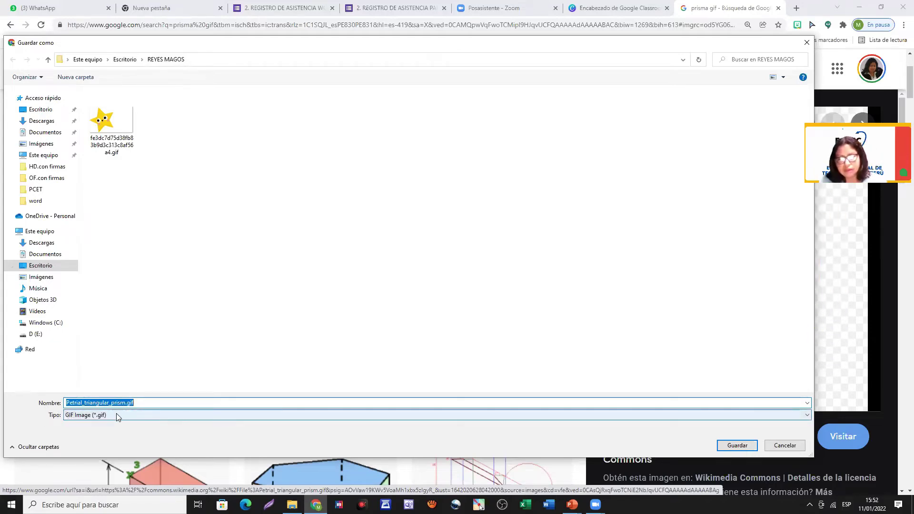
click(737, 446)
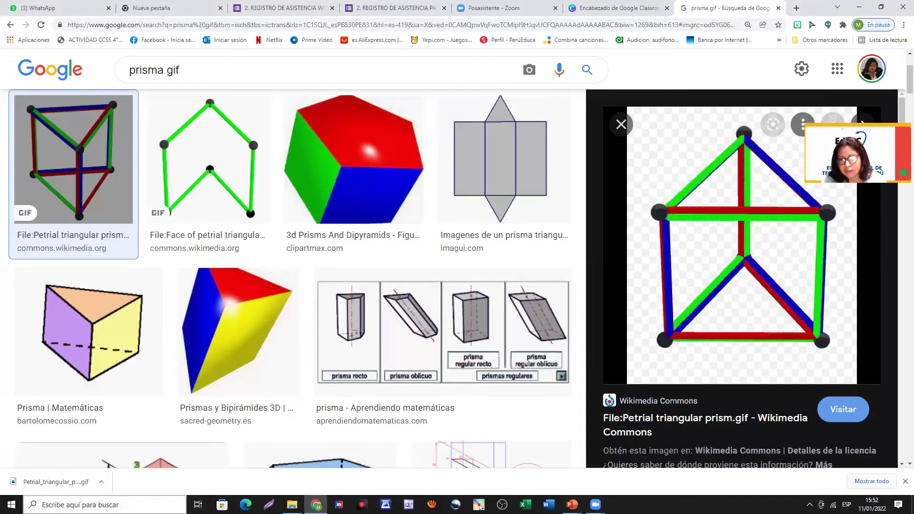
Upload Petrial_triangular_prism.gif from PCET > REYES MAGOS into the Canva design
click(620, 5)
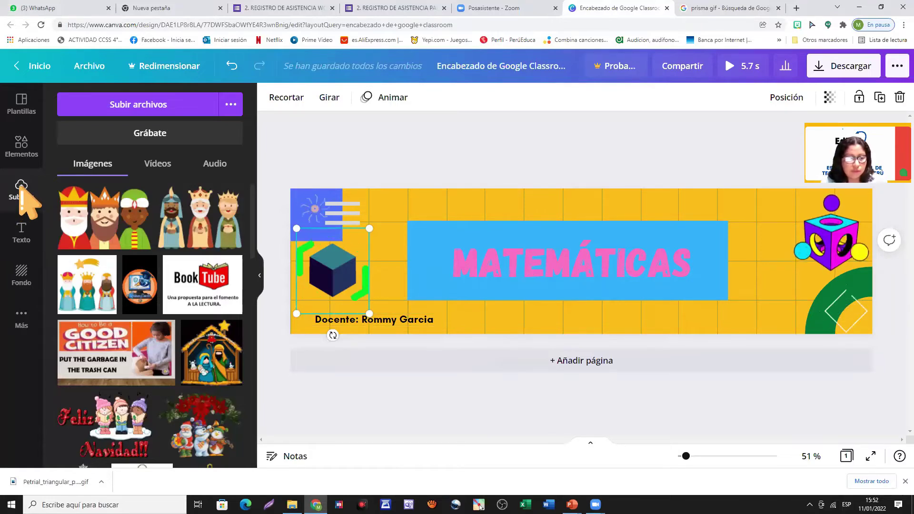
click(143, 105)
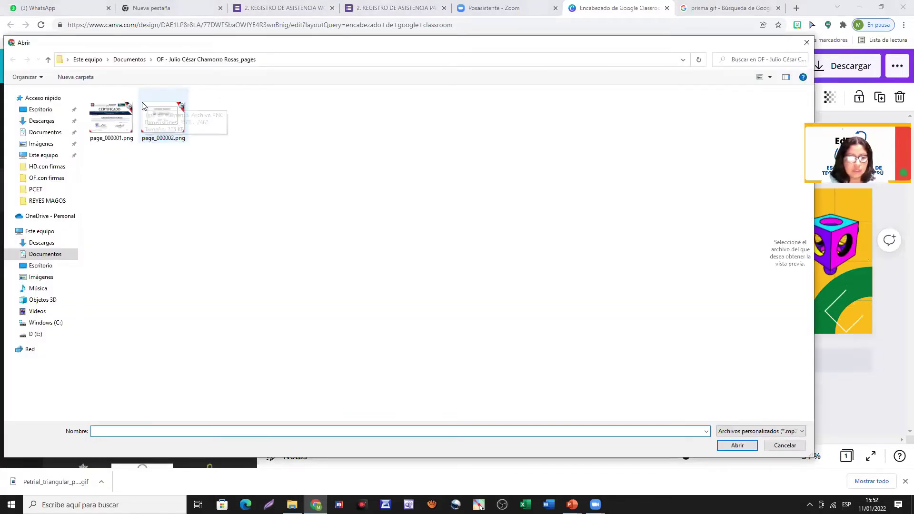
click(48, 190)
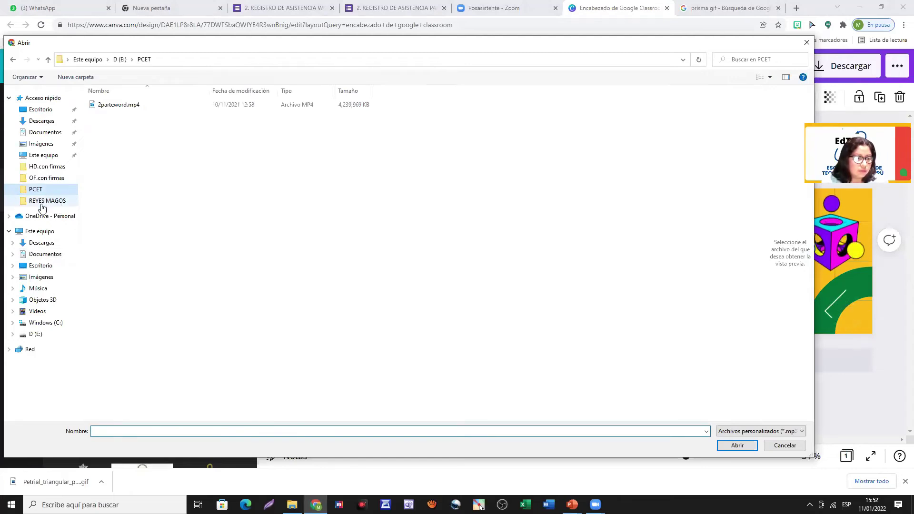
click(44, 202)
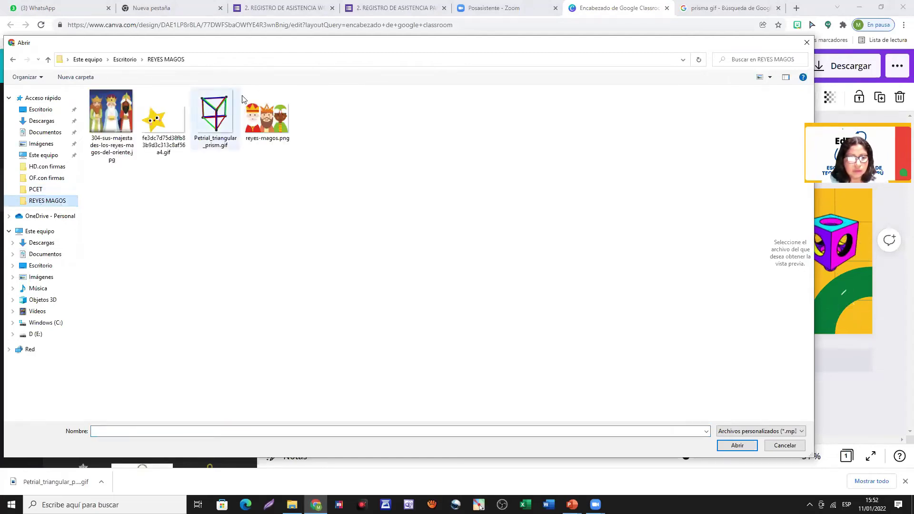
click(216, 117)
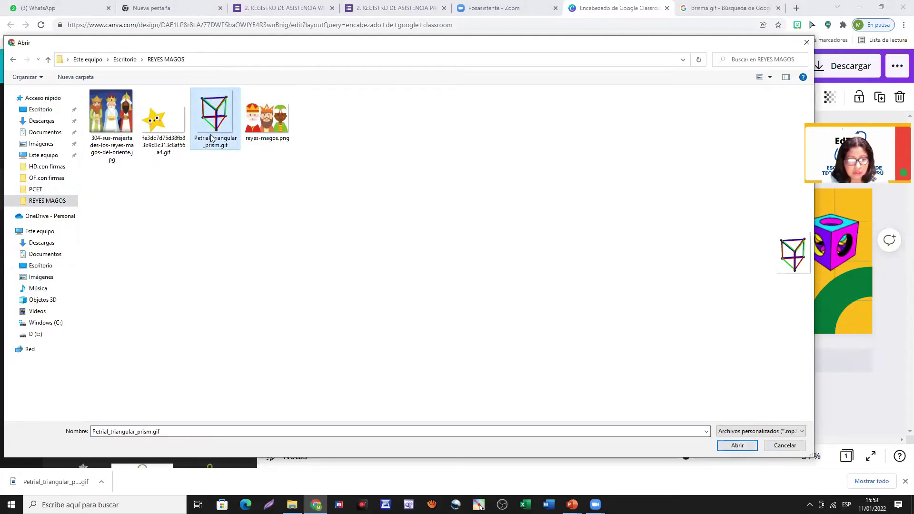
click(741, 448)
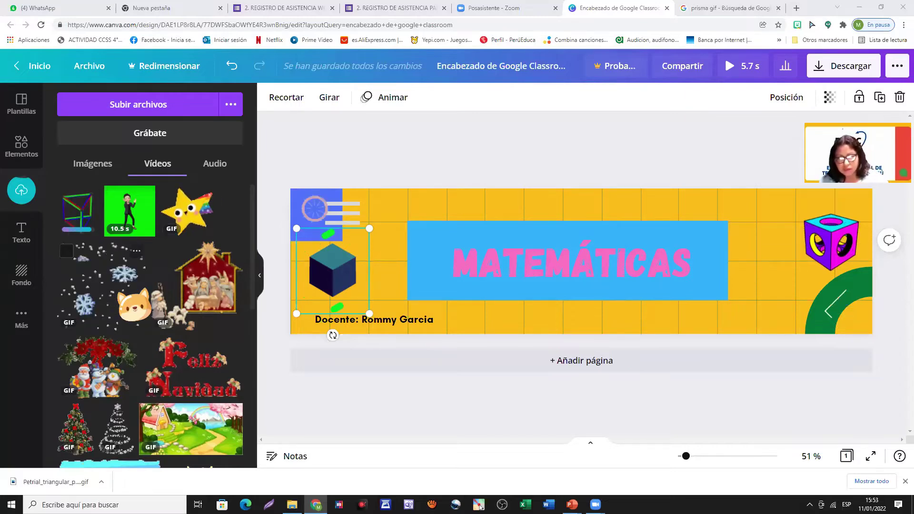
Add the uploaded prism GIF, shrink it, and move it over the MATEMÁTICAS title
drag(135, 305, 408, 383)
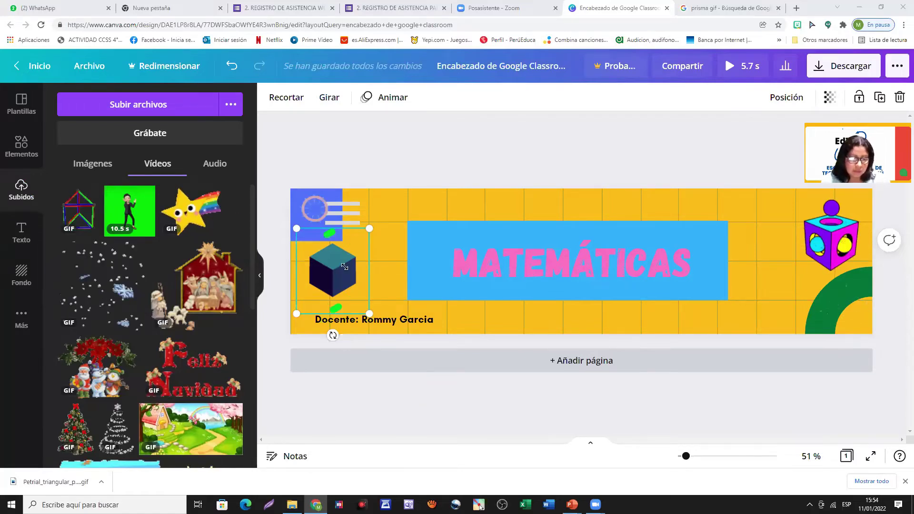
click(83, 212)
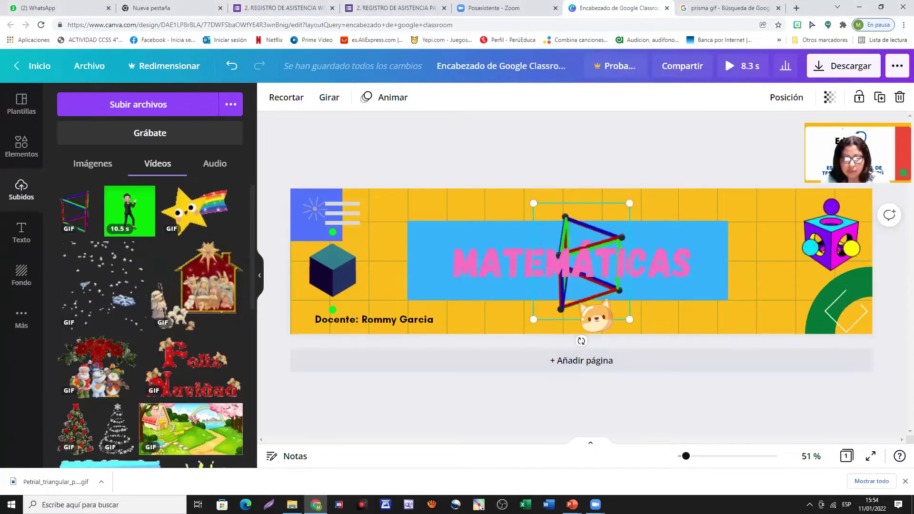
drag(585, 307, 761, 316)
drag(717, 221, 757, 272)
drag(809, 329, 430, 273)
Resize the prism GIF and nudge MATEMÁTICAS right so the GIF sits just before it
click(584, 270)
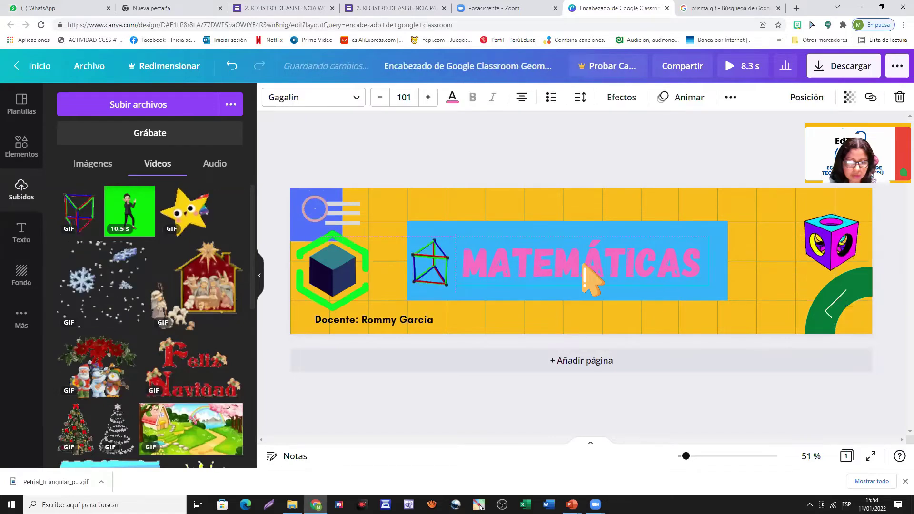
drag(586, 279, 588, 281)
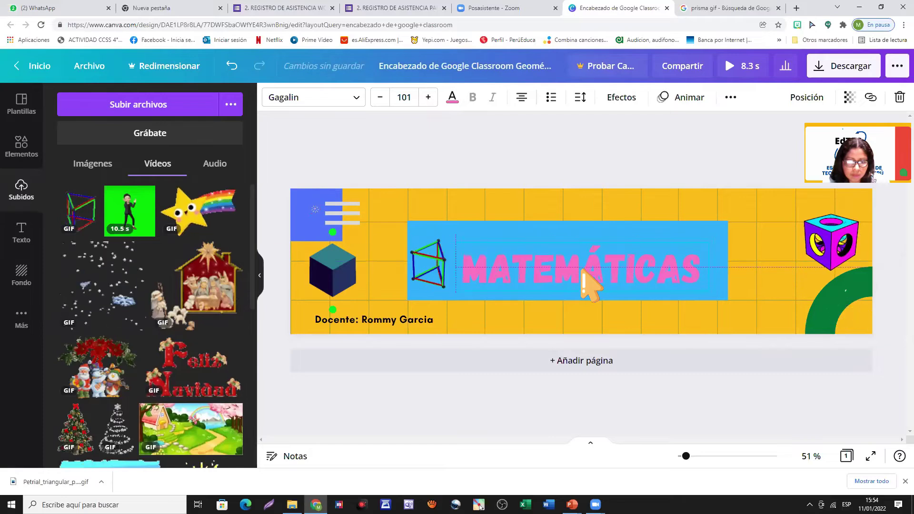
click(438, 276)
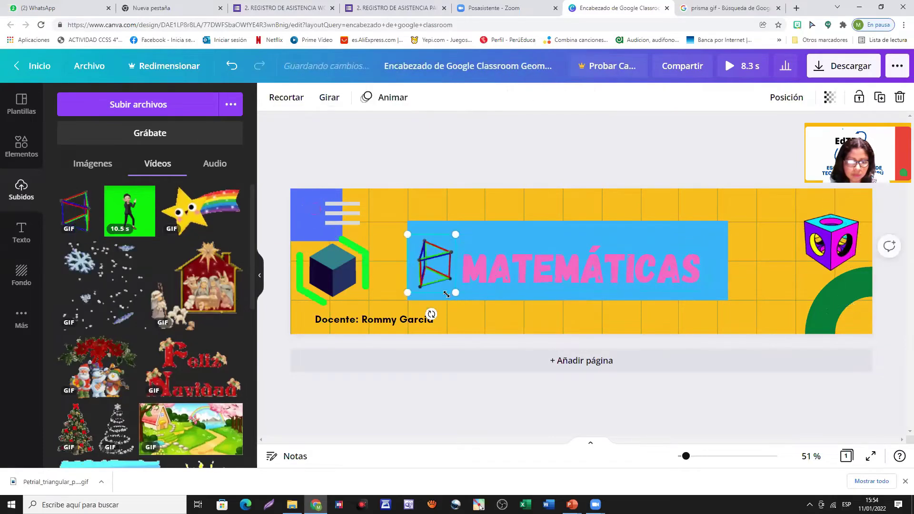
drag(456, 292, 464, 301)
drag(553, 281, 551, 281)
click(759, 321)
drag(644, 274, 649, 272)
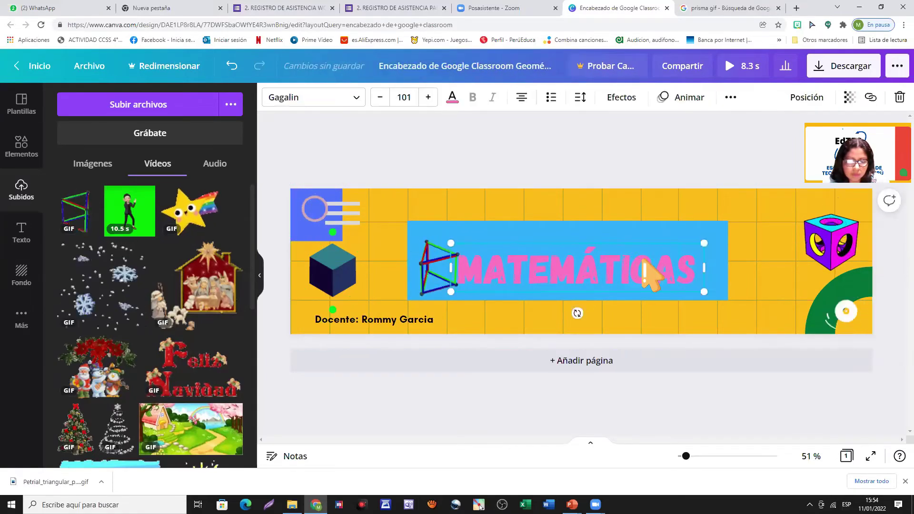
click(648, 330)
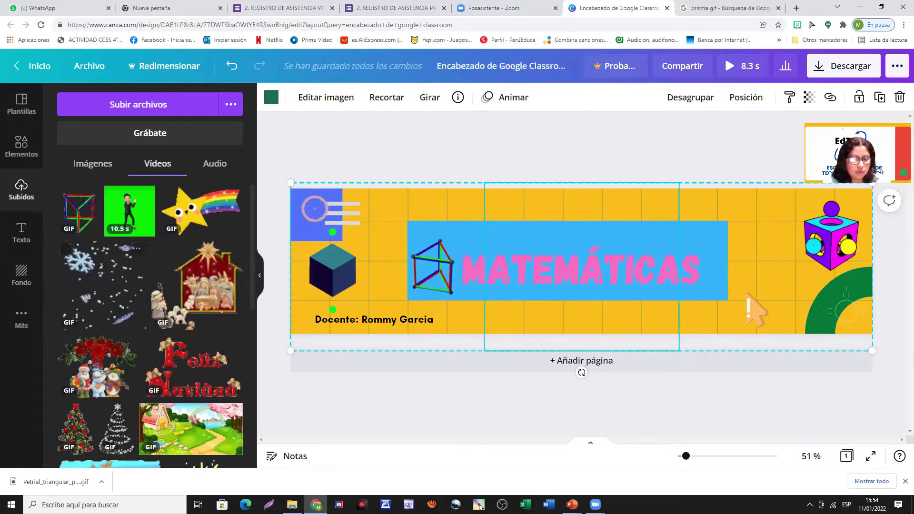
click(564, 138)
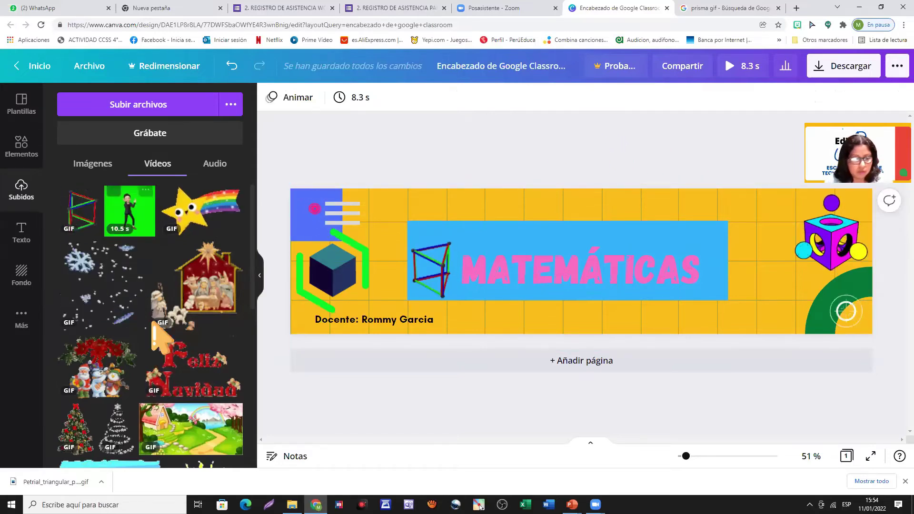
Switch the uploads panel from GIFs to still images and browse them
scroll(154, 328, down, 7)
scroll(153, 329, up, 7)
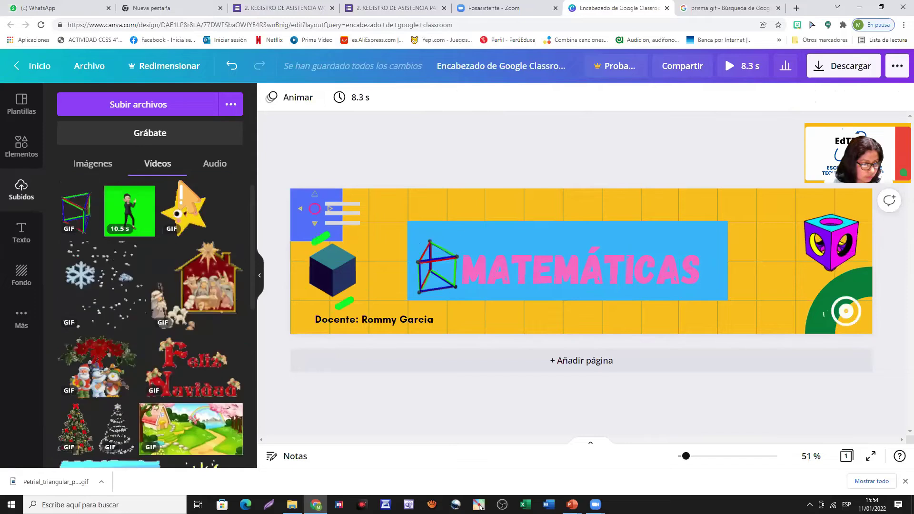
click(102, 165)
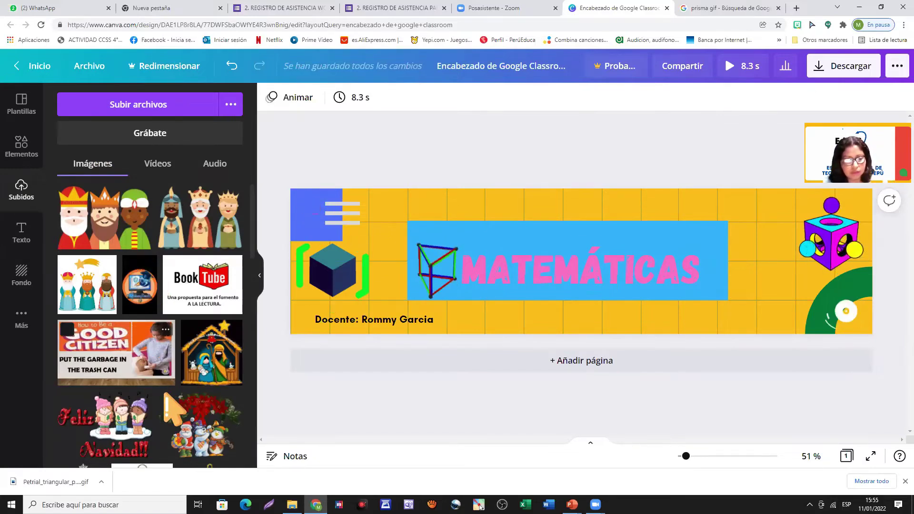
scroll(143, 353, down, 6)
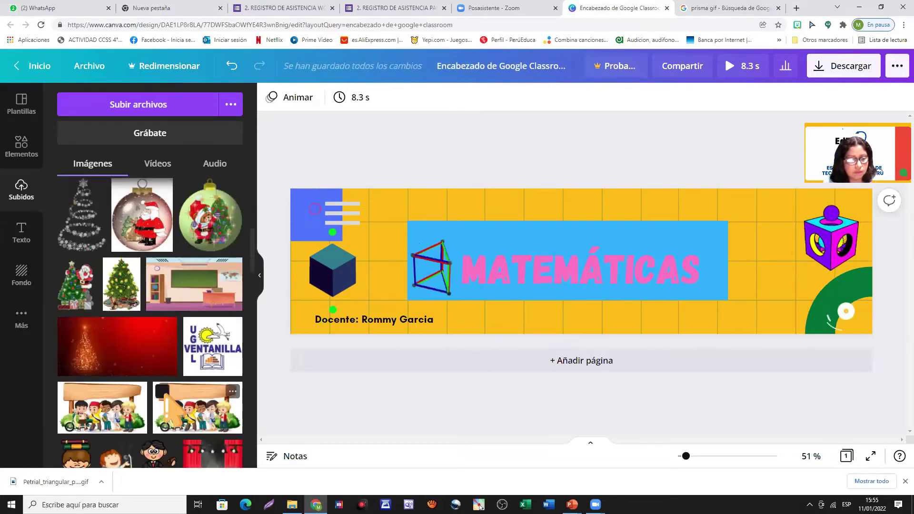
scroll(143, 381, down, 10)
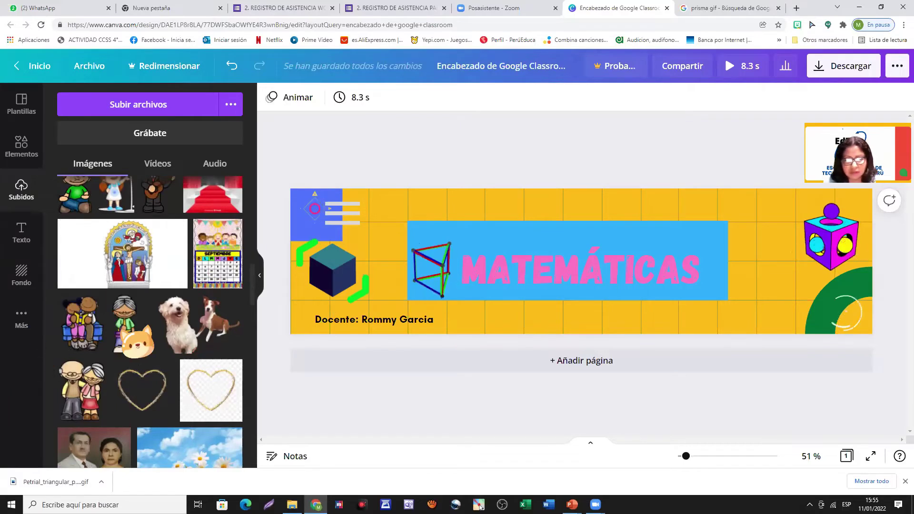
scroll(150, 324, down, 10)
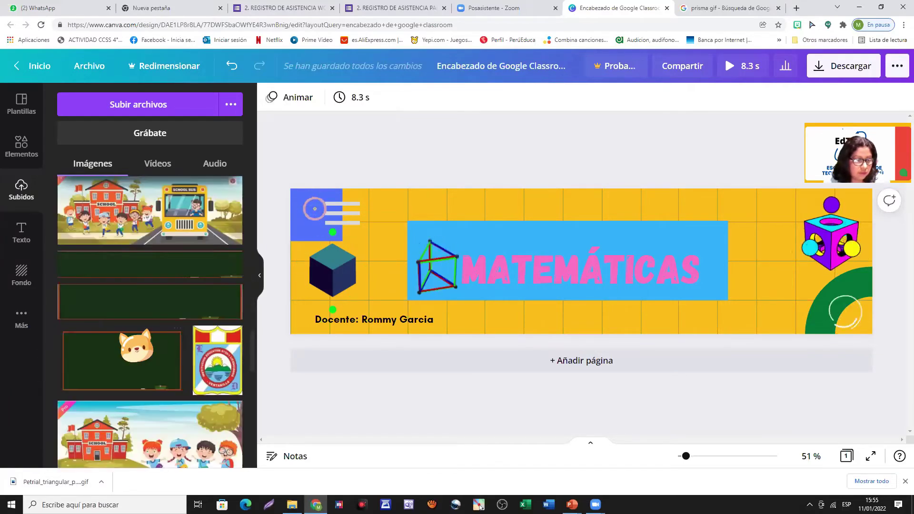
scroll(150, 322, down, 3)
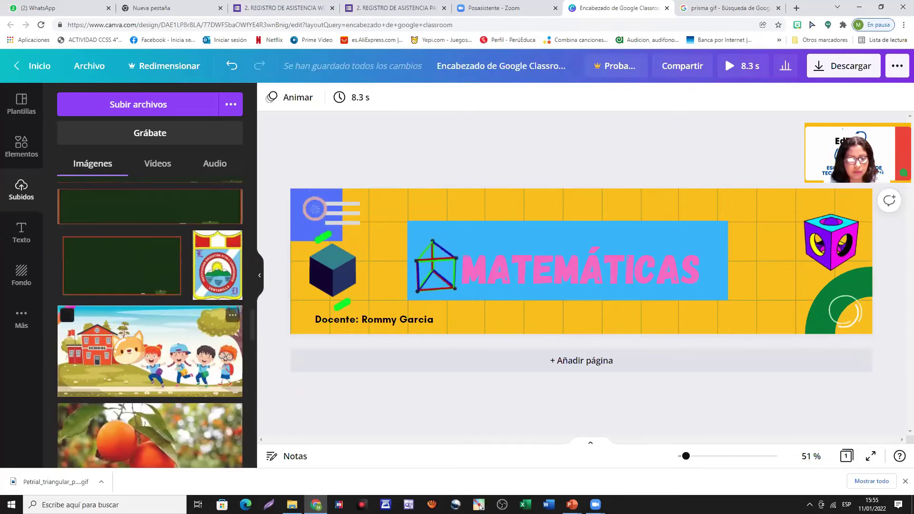
scroll(150, 324, up, 6)
scroll(124, 353, up, 10)
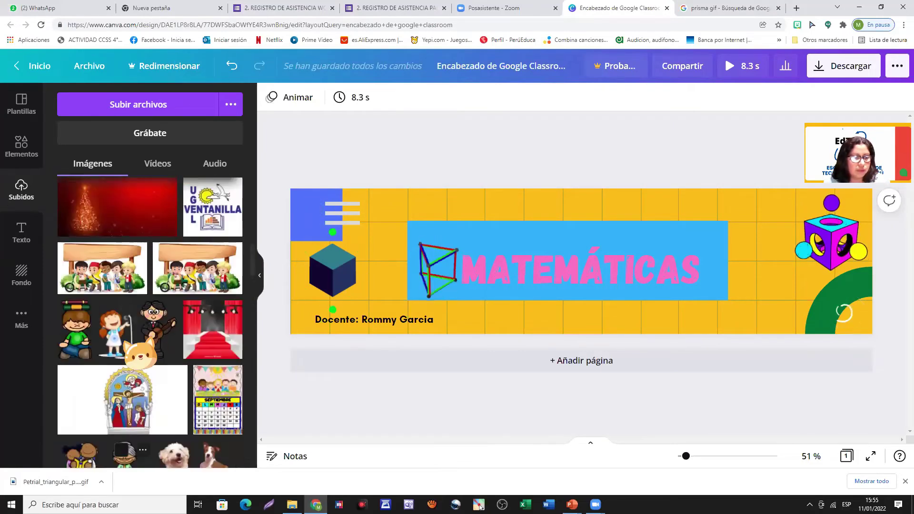
scroll(141, 333, up, 4)
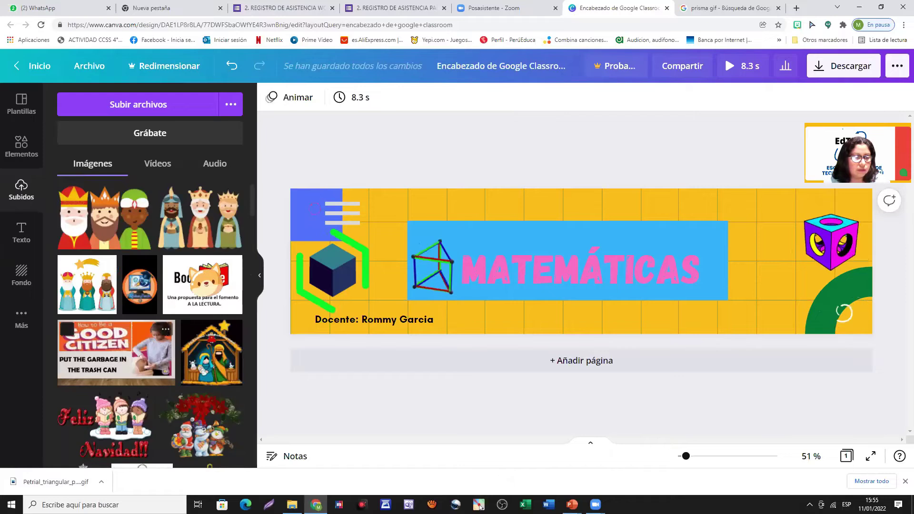
Insert an uploaded GIF, delete the wrong insert, and look through the uploads again
click(139, 286)
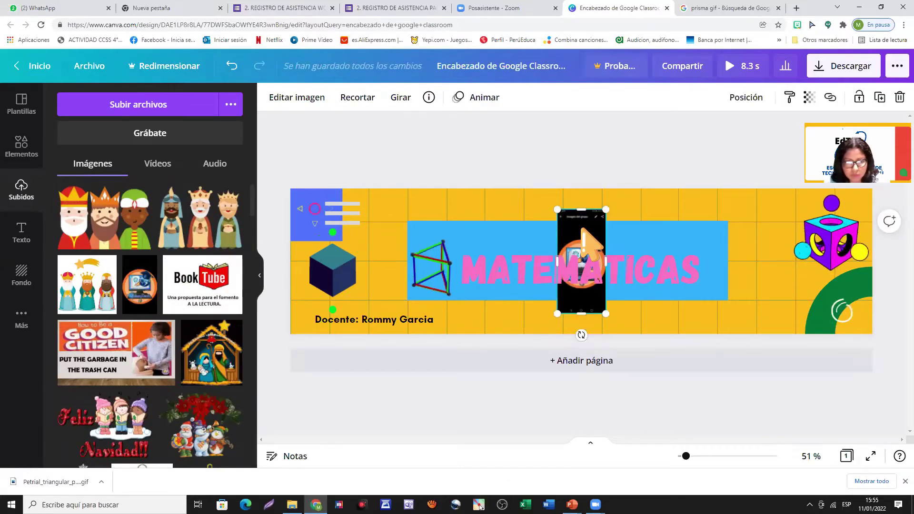
key(Delete)
scroll(150, 319, down, 15)
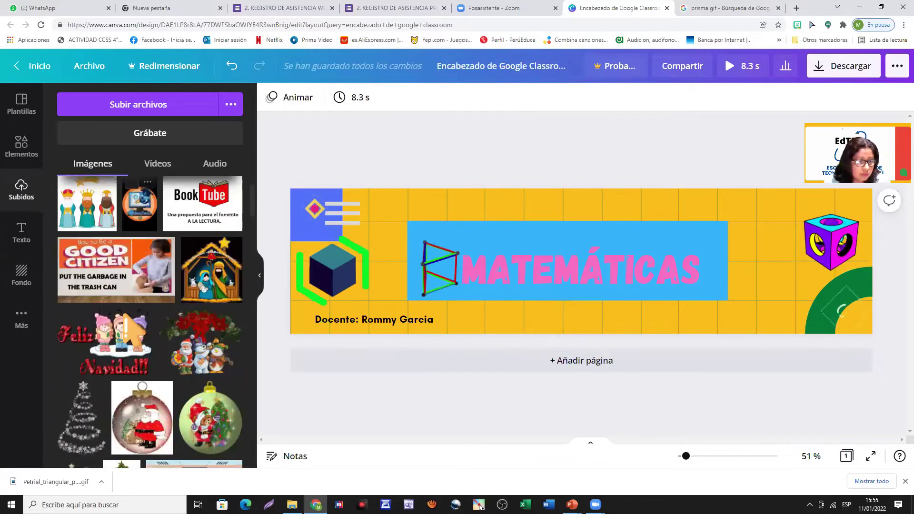
scroll(150, 319, down, 5)
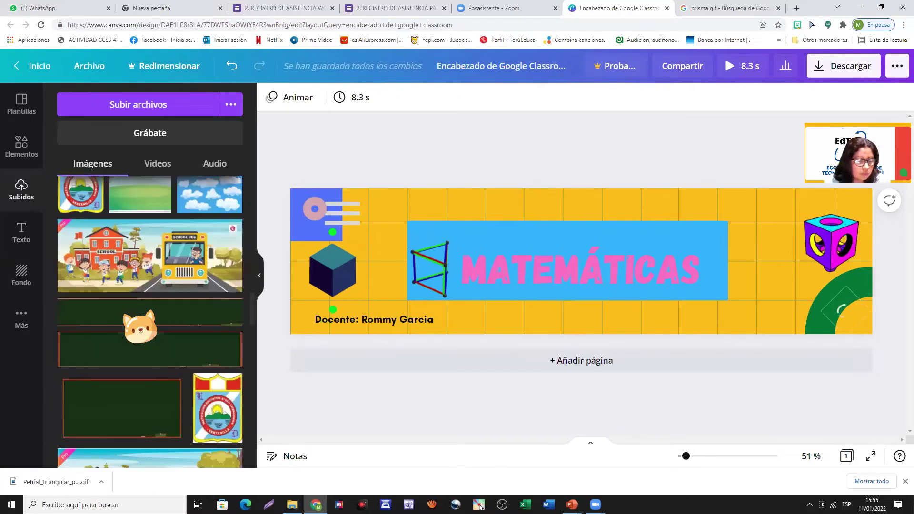
scroll(150, 319, down, 15)
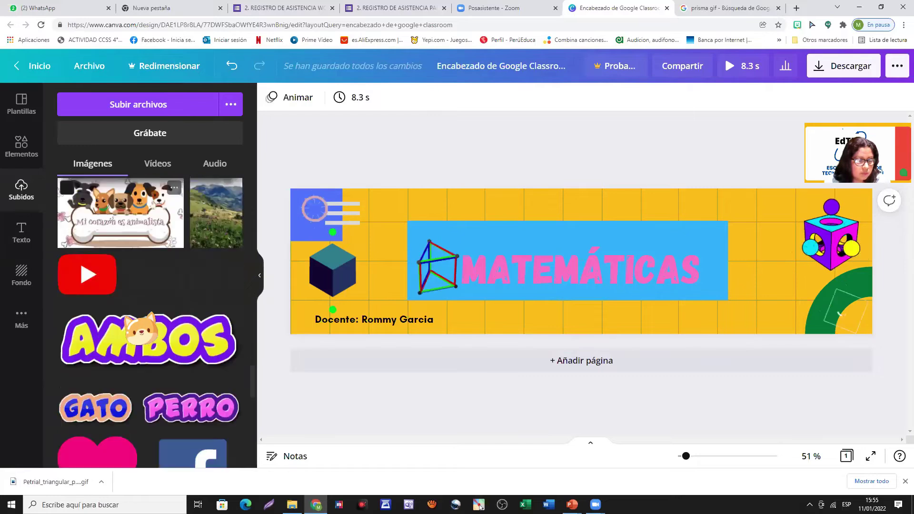
scroll(127, 328, down, 4)
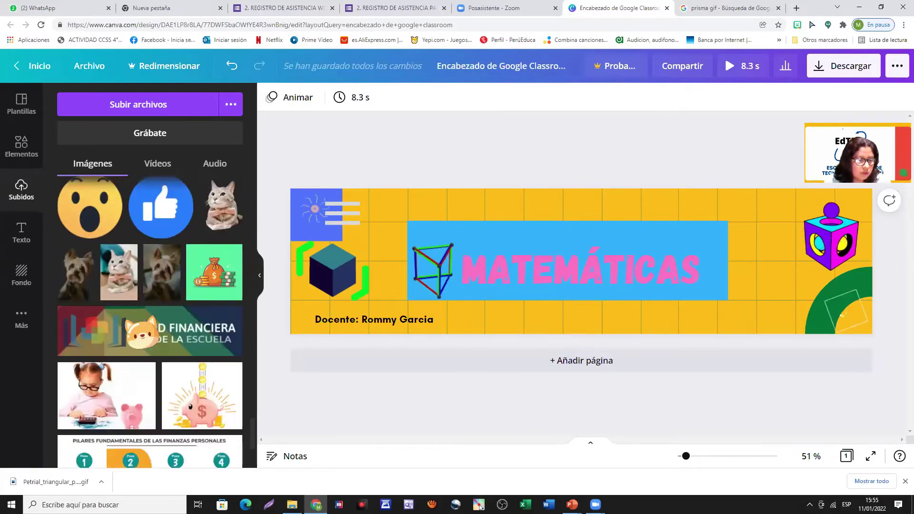
scroll(143, 333, up, 5)
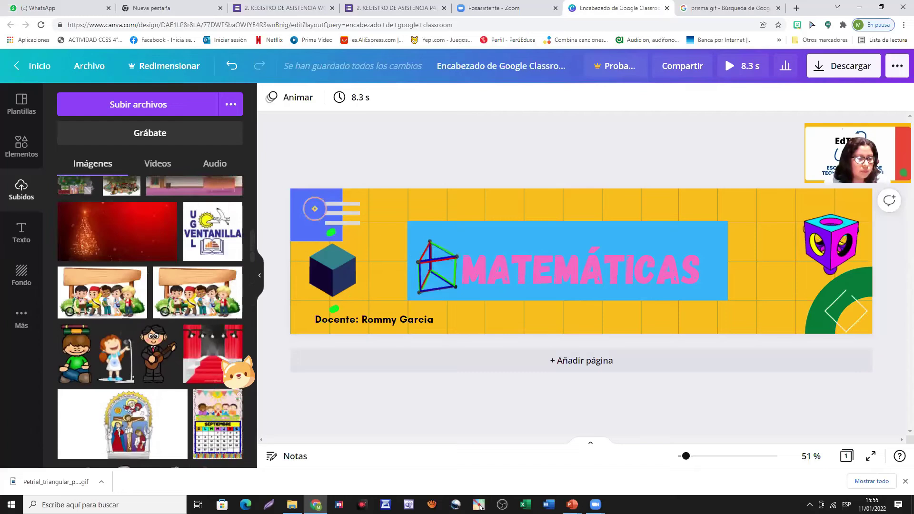
scroll(238, 373, up, 5)
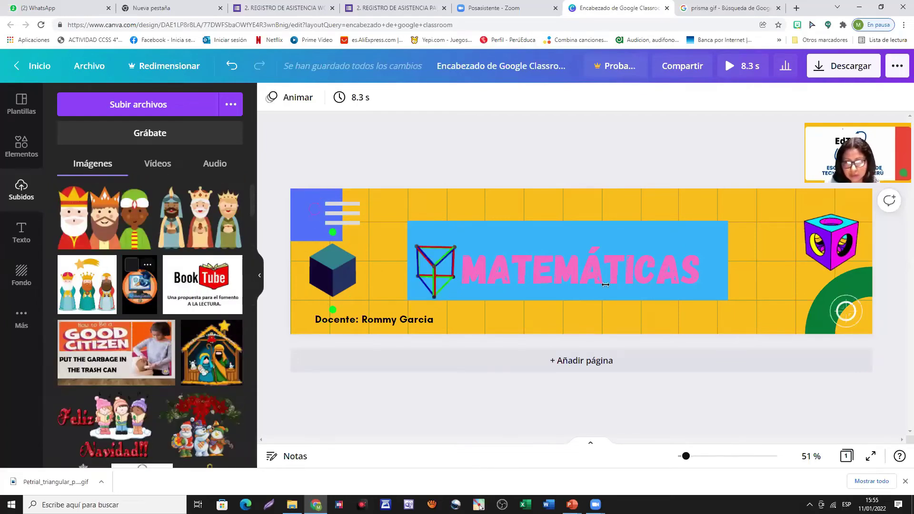
Crop the logo GIF to 160 by 257, shrink it, and place it bottom-right
drag(566, 294, 726, 305)
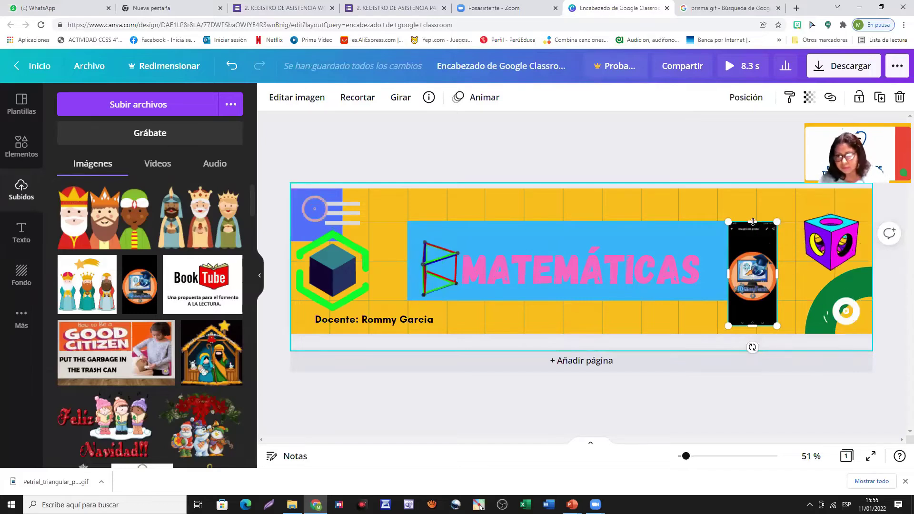
drag(753, 233, 755, 249)
drag(765, 315, 784, 324)
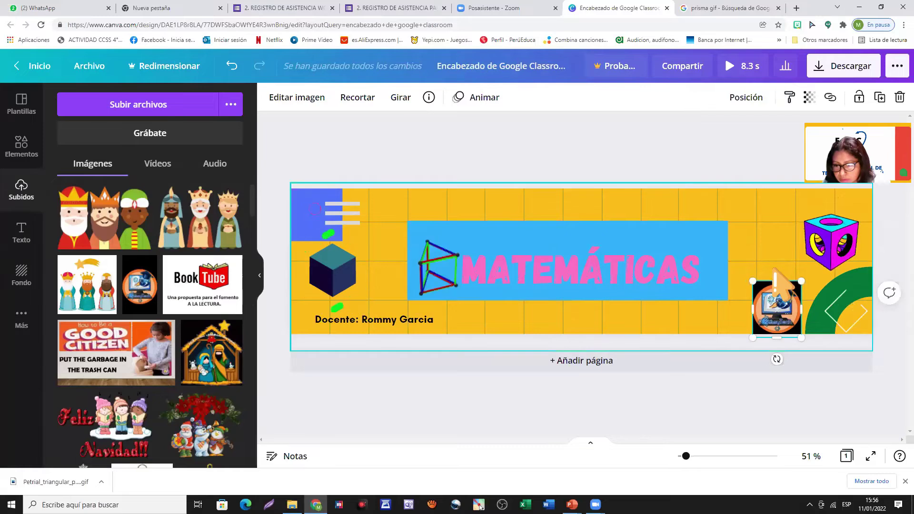
drag(754, 282, 765, 295)
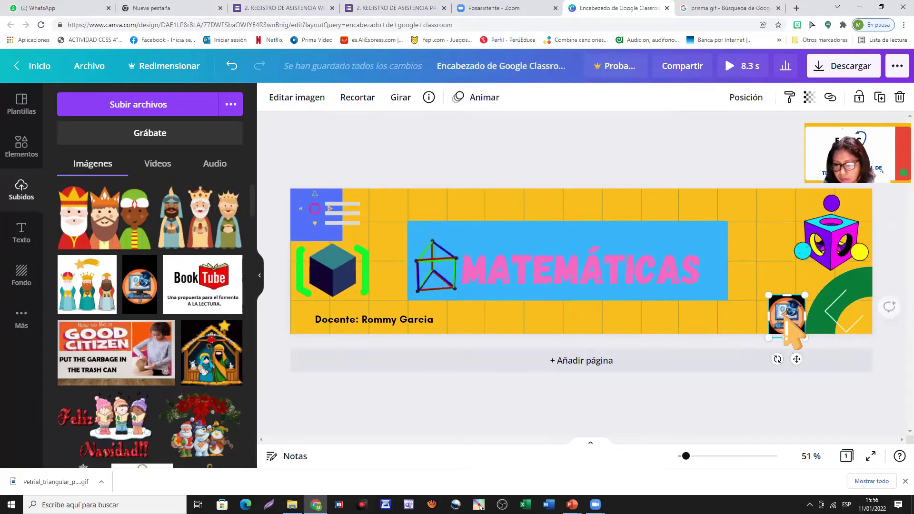
click(852, 314)
drag(788, 321, 854, 326)
drag(743, 314, 777, 318)
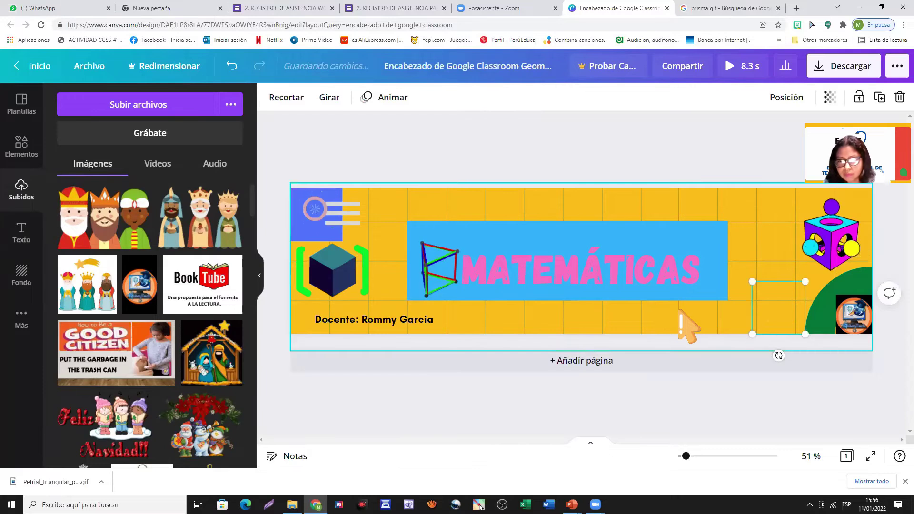
click(577, 267)
Insert the boy-with-books sticker and place it right of the blue MATEMÁTICAS band
scroll(164, 329, down, 1)
scroll(150, 324, down, 10)
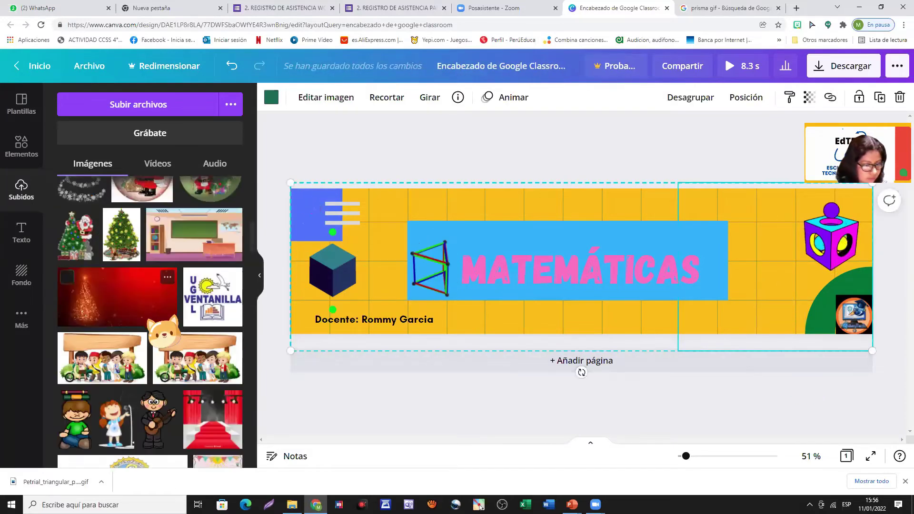
scroll(150, 324, down, 5)
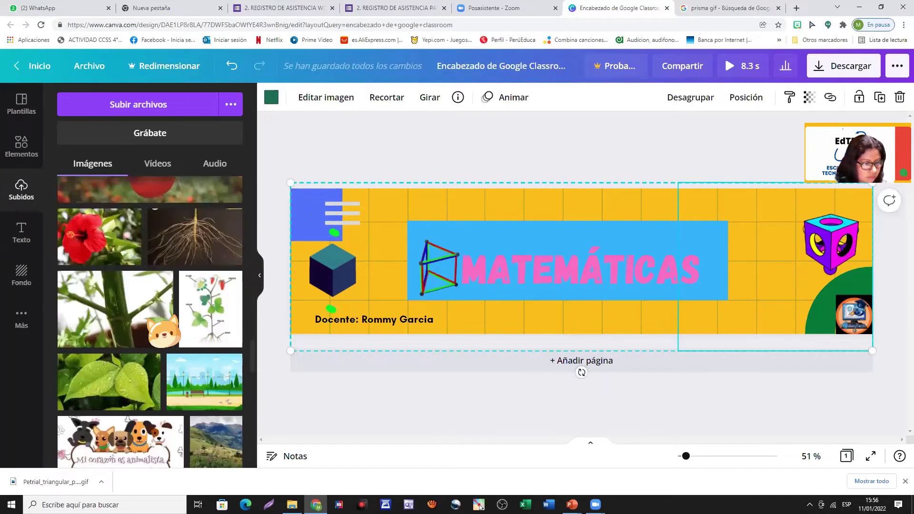
scroll(150, 324, down, 3)
scroll(150, 322, up, 15)
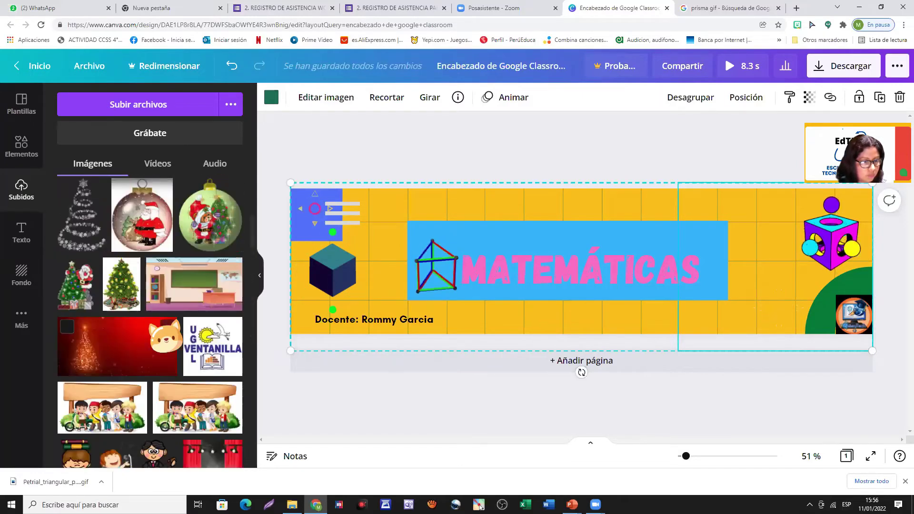
scroll(150, 321, up, 6)
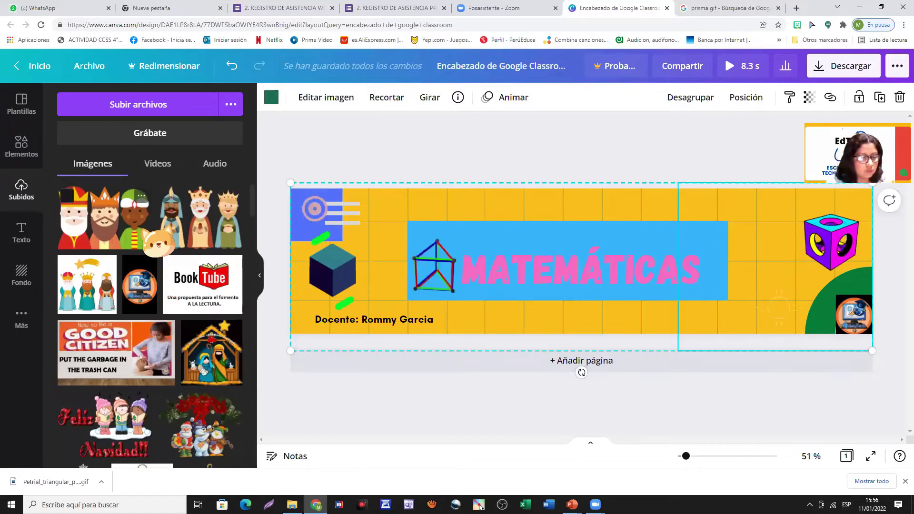
scroll(150, 322, down, 10)
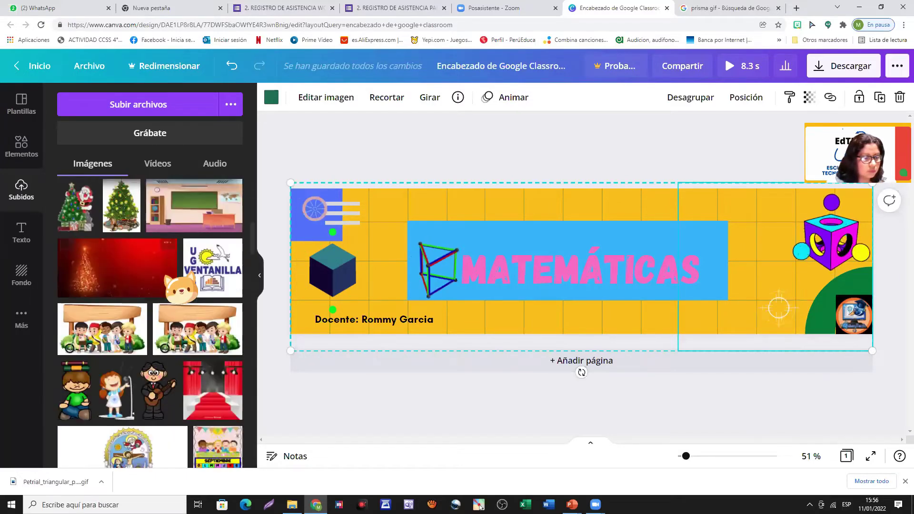
scroll(150, 322, up, 2)
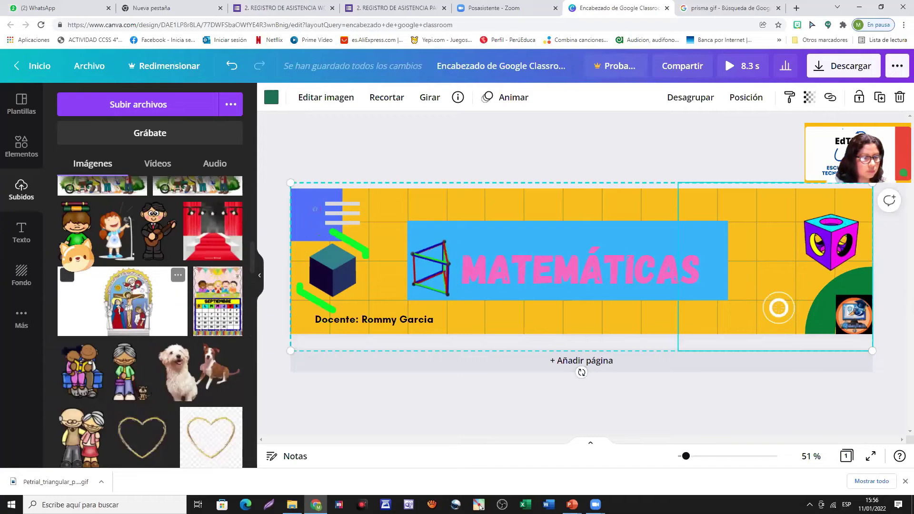
click(76, 231)
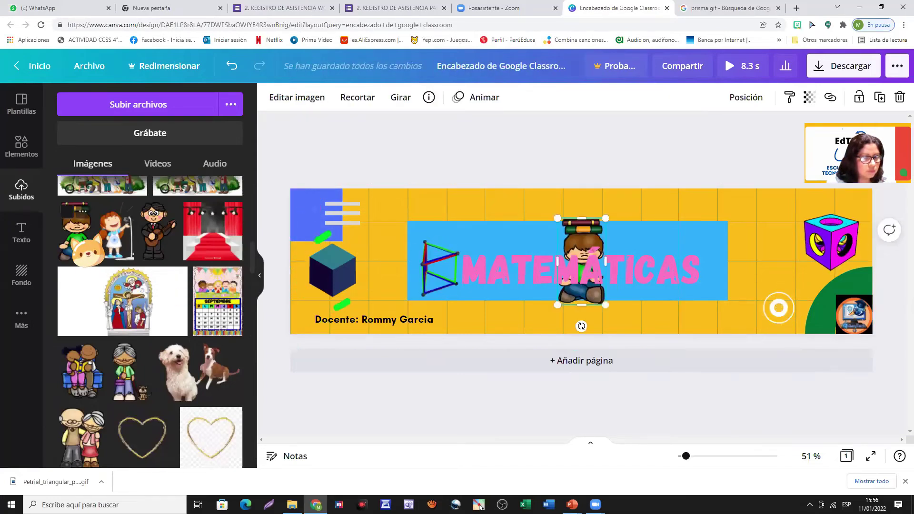
drag(589, 245, 740, 271)
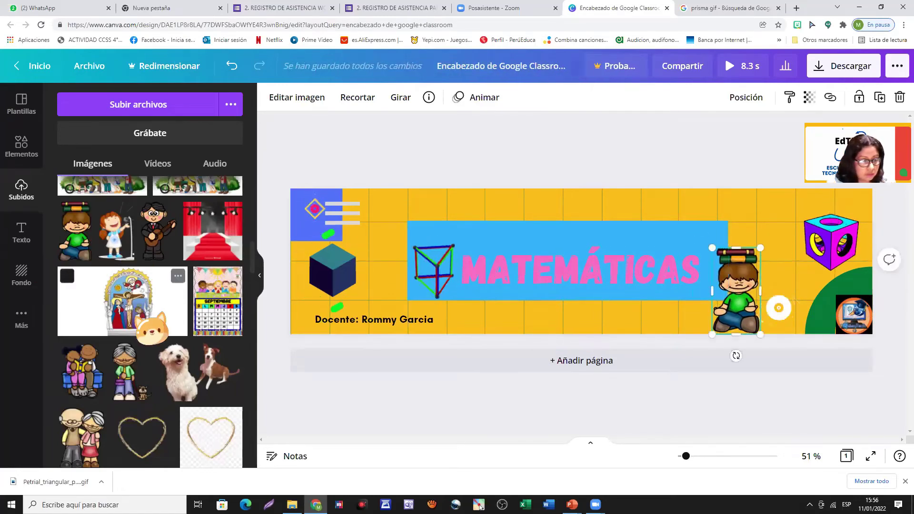
scroll(150, 321, down, 2)
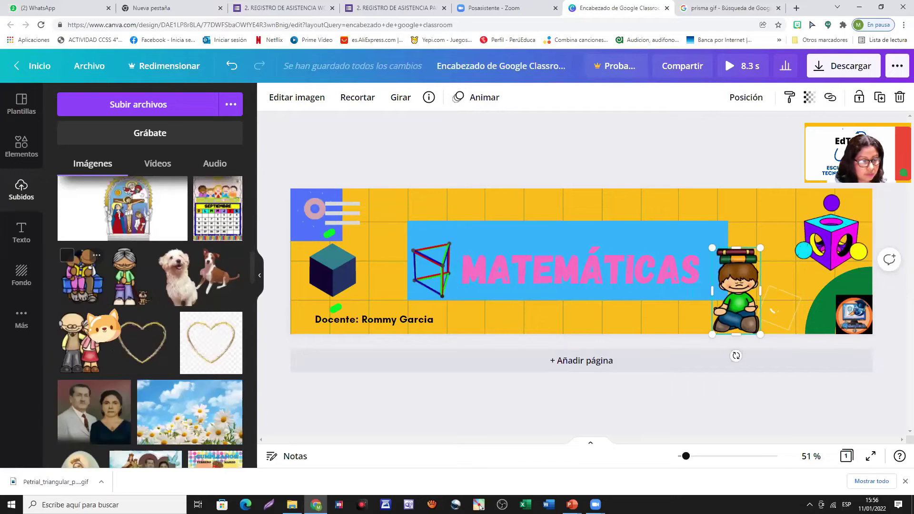
scroll(190, 352, down, 1)
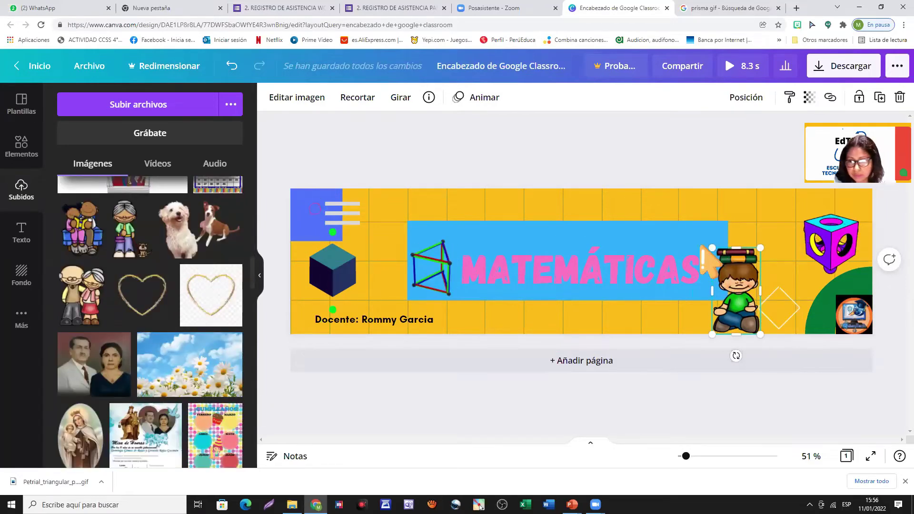
Search the Elements library for 'estudiantes', replacing the earlier esfera search
click(21, 151)
click(211, 104)
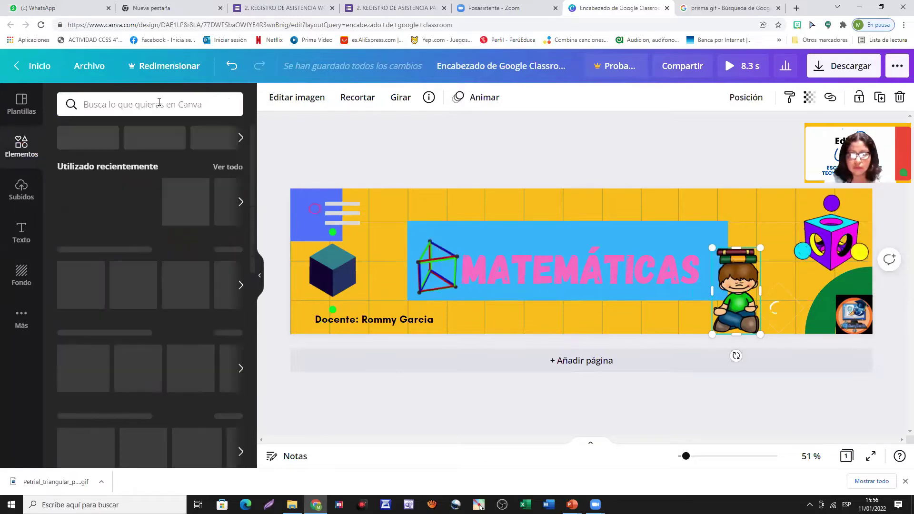
click(159, 104)
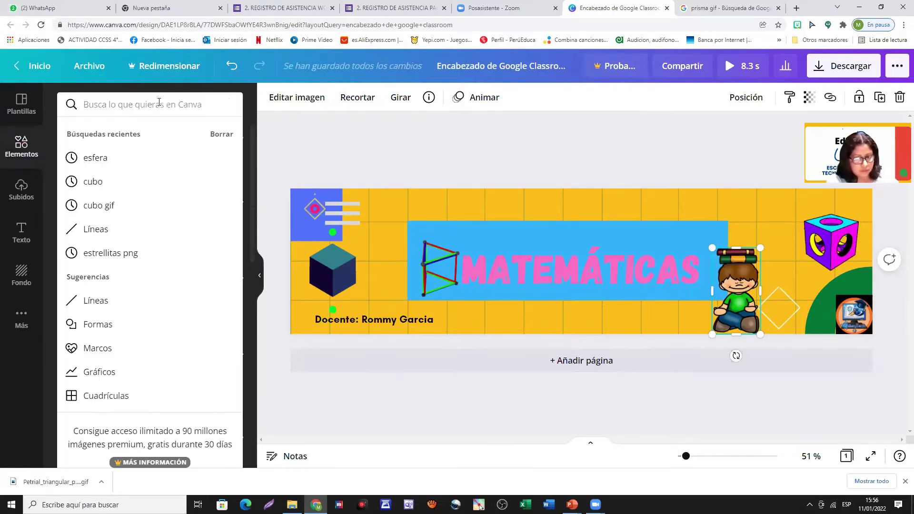
text(estudante)
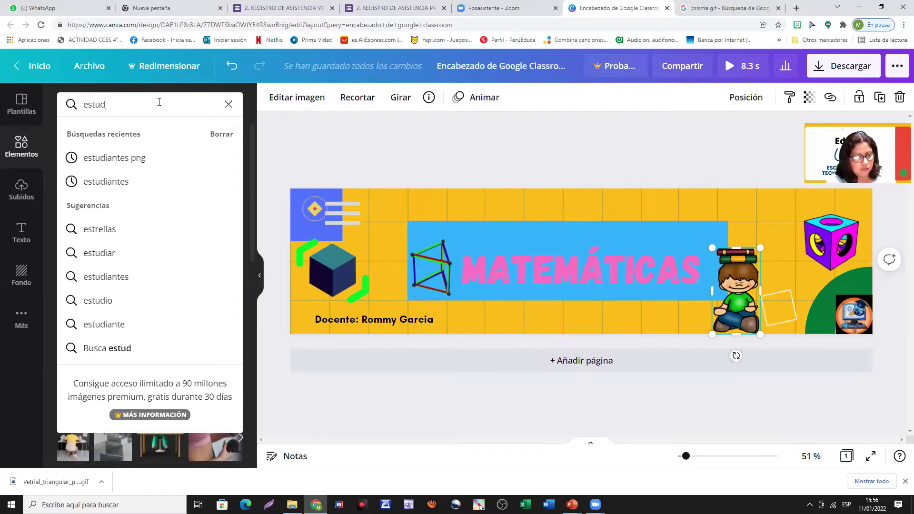
key(BackSpace)
key(BackSpace)
key(BackSpace)
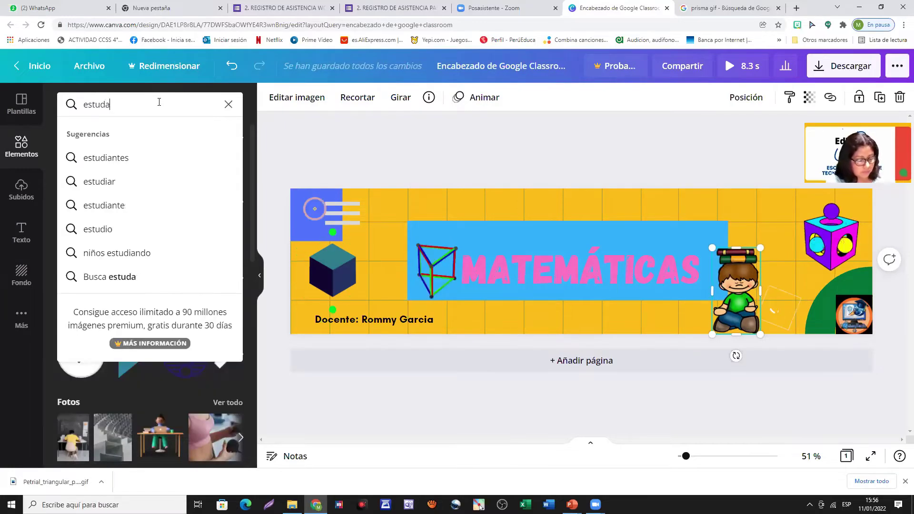
key(BackSpace)
text(iante)
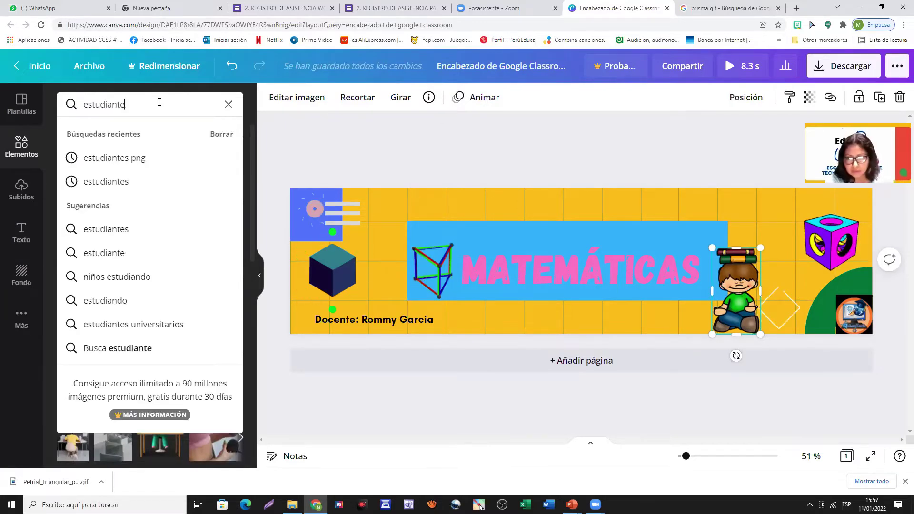
text(s)
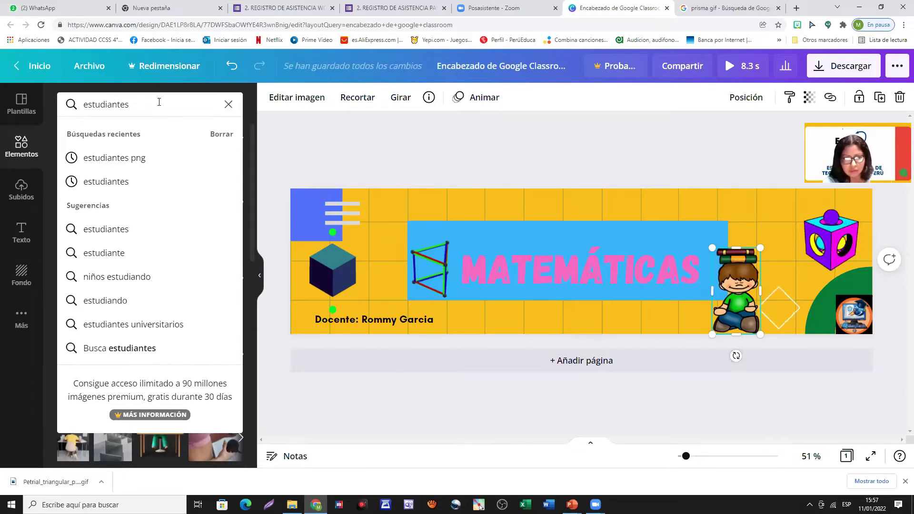
key(Return)
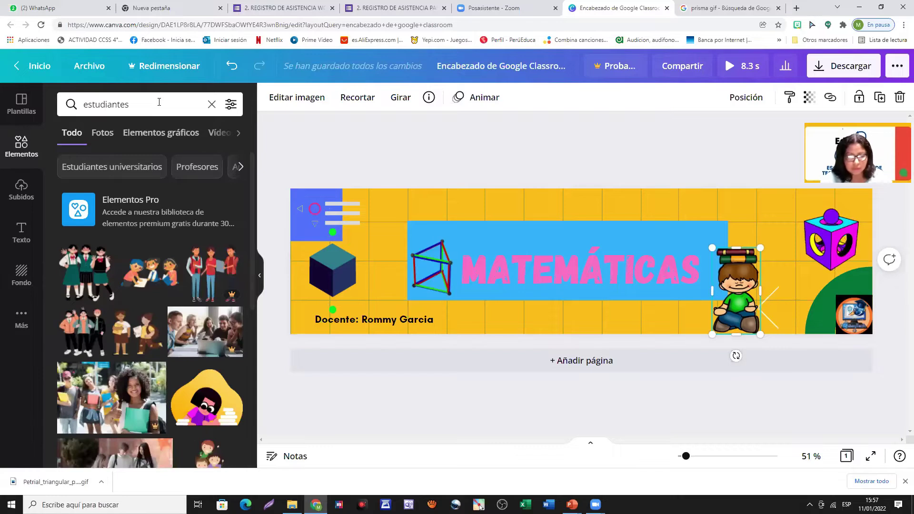
click(629, 328)
drag(143, 271, 191, 352)
scroll(191, 352, down, 2)
scroll(150, 304, down, 2)
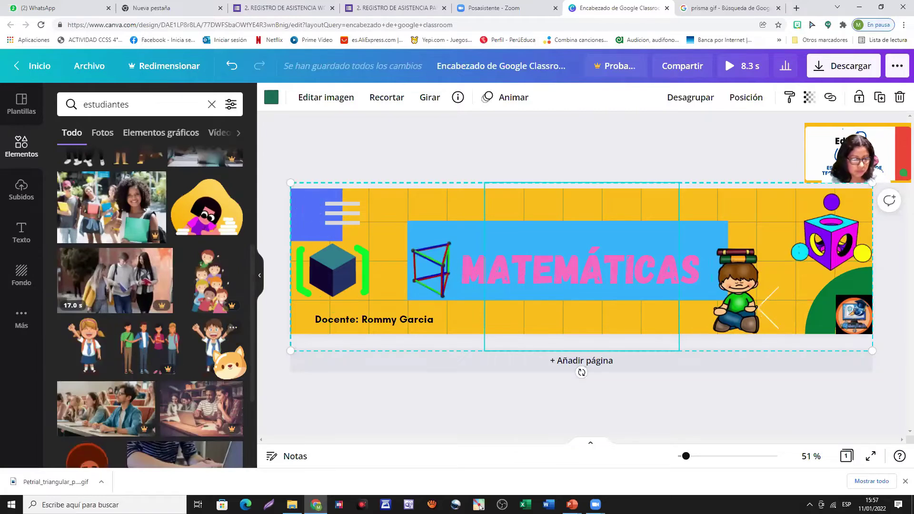
scroll(200, 368, down, 3)
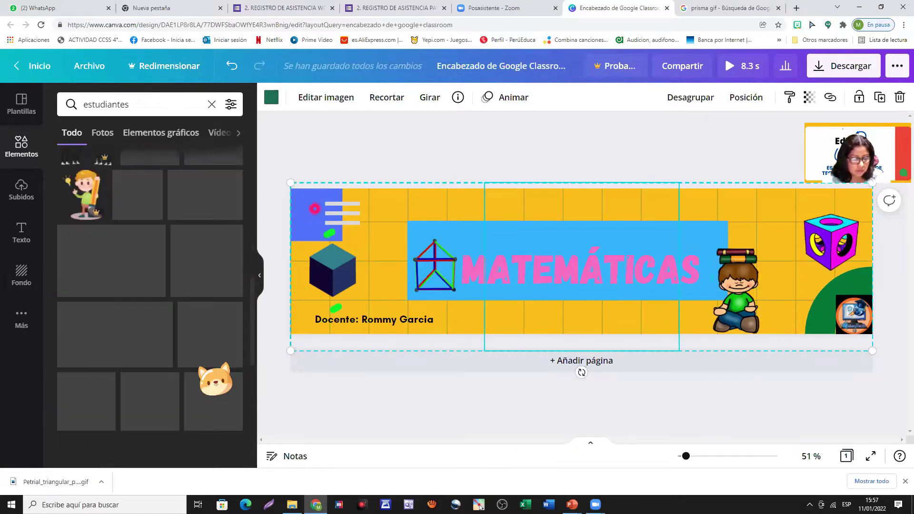
scroll(150, 305, down, 1)
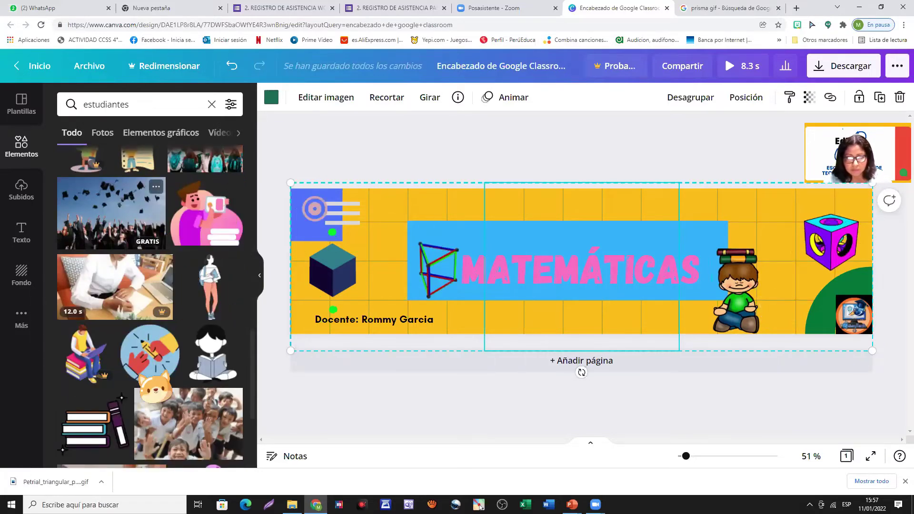
scroll(157, 214, down, 3)
scroll(142, 381, down, 4)
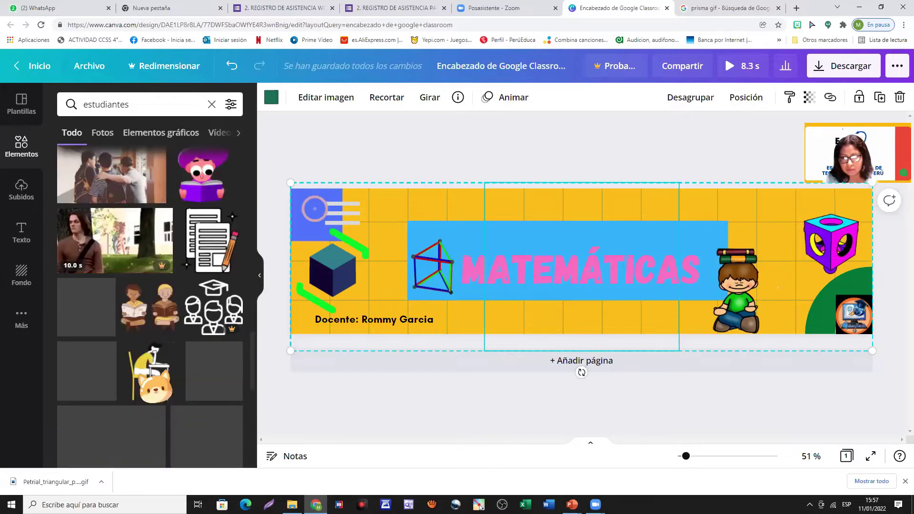
scroll(140, 381, down, 5)
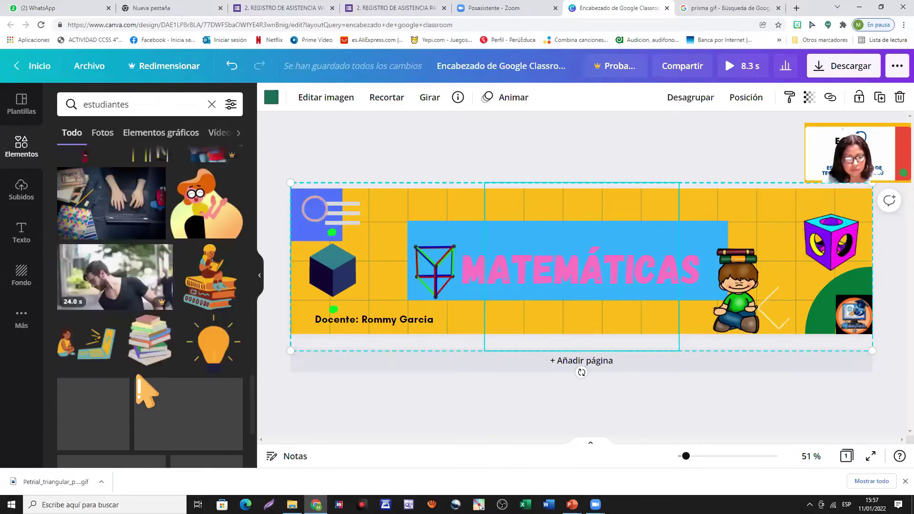
scroll(150, 305, down, 5)
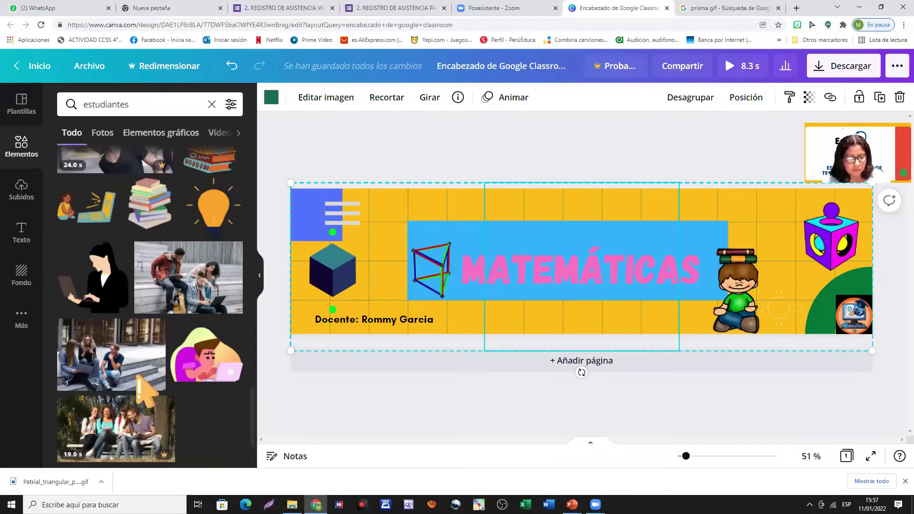
scroll(150, 305, down, 4)
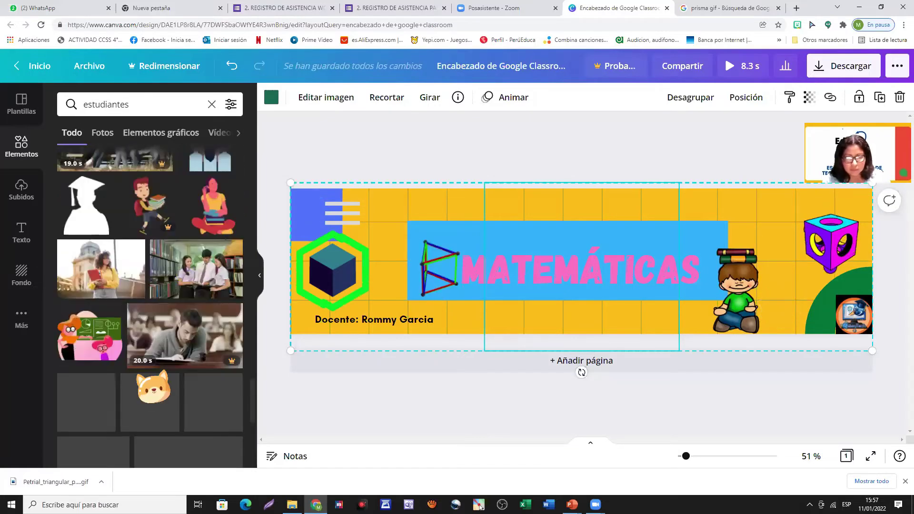
scroll(150, 304, down, 1)
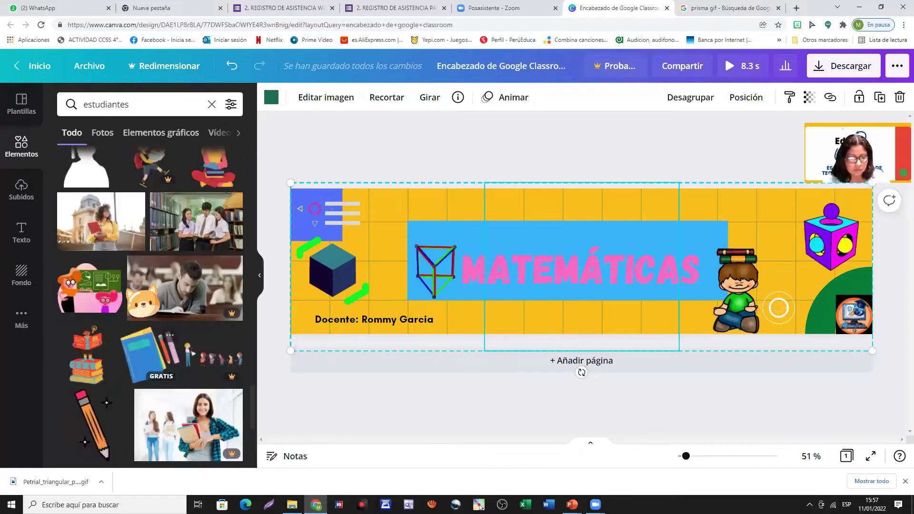
scroll(134, 307, down, 1)
scroll(134, 307, down, 2)
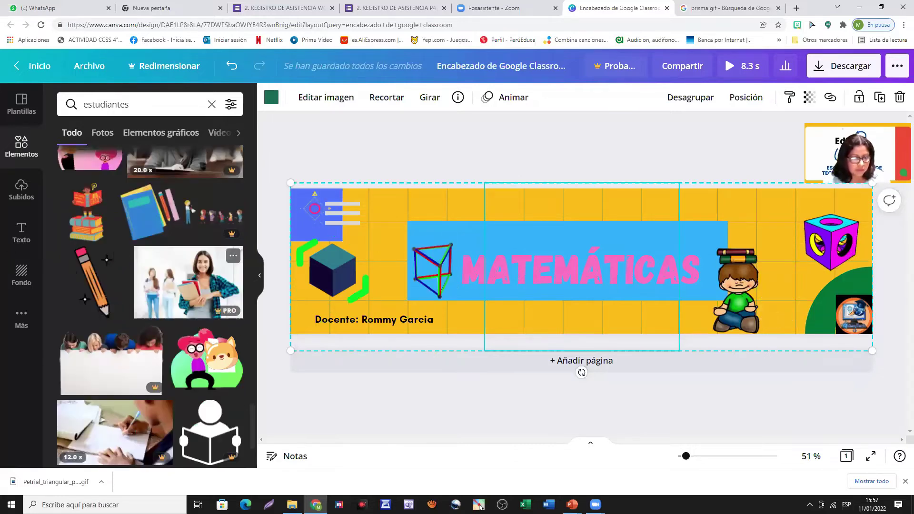
scroll(134, 307, down, 5)
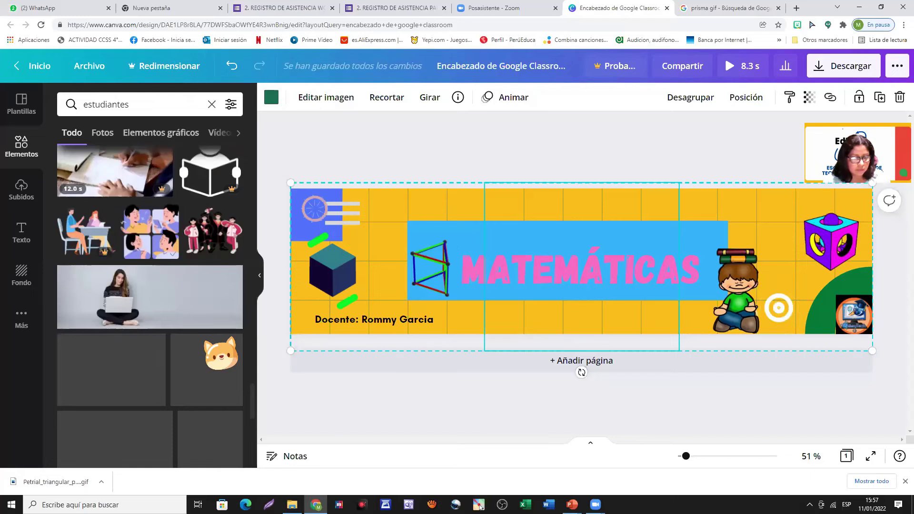
scroll(150, 305, down, 5)
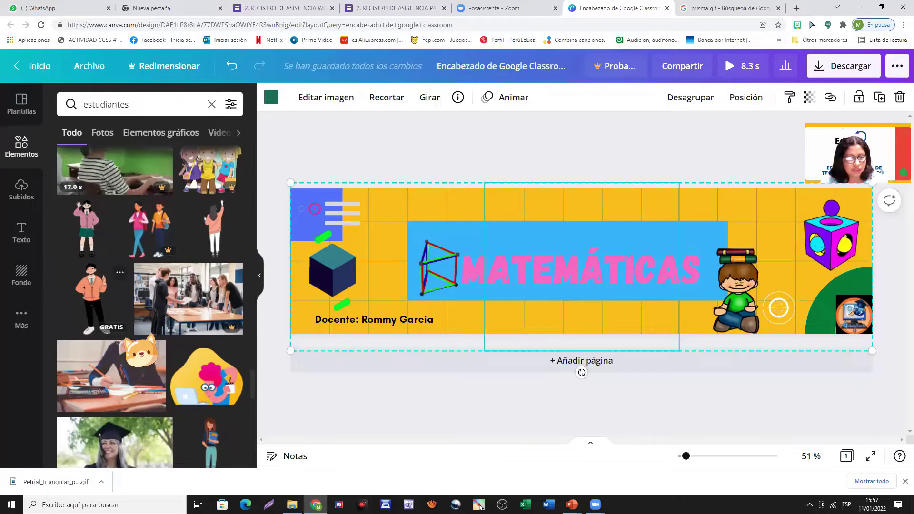
scroll(158, 305, down, 2)
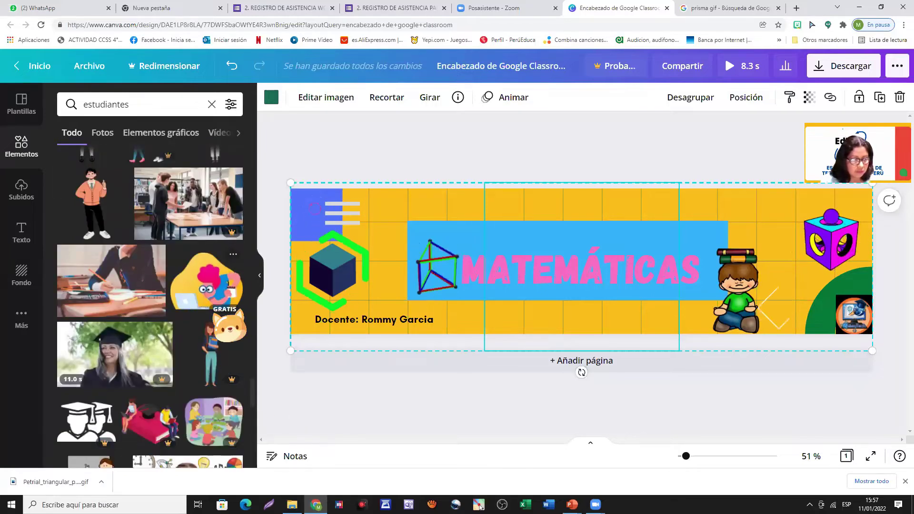
scroll(87, 276, down, 4)
Browse down through the 'estudiantes' element results looking for a suitable character sticker
drag(86, 276, 159, 376)
scroll(177, 364, down, 6)
scroll(165, 374, down, 2)
scroll(159, 376, down, 5)
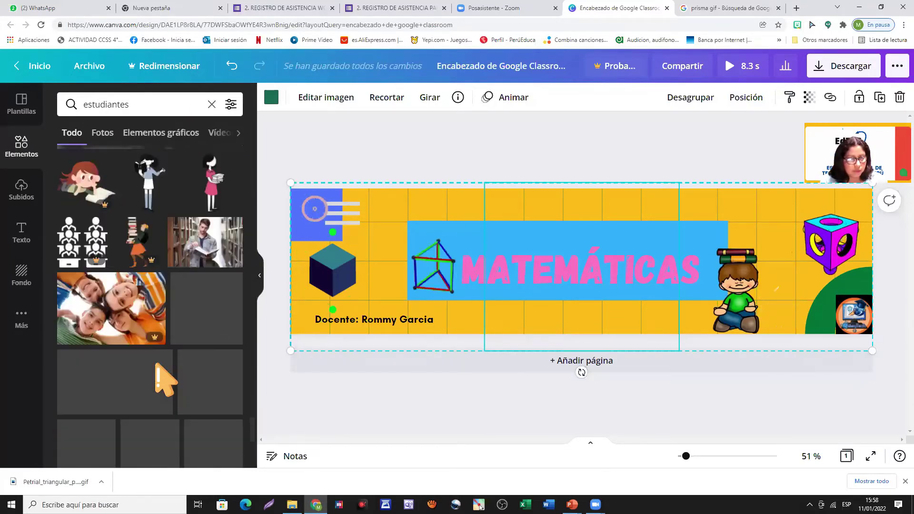
scroll(164, 379, down, 8)
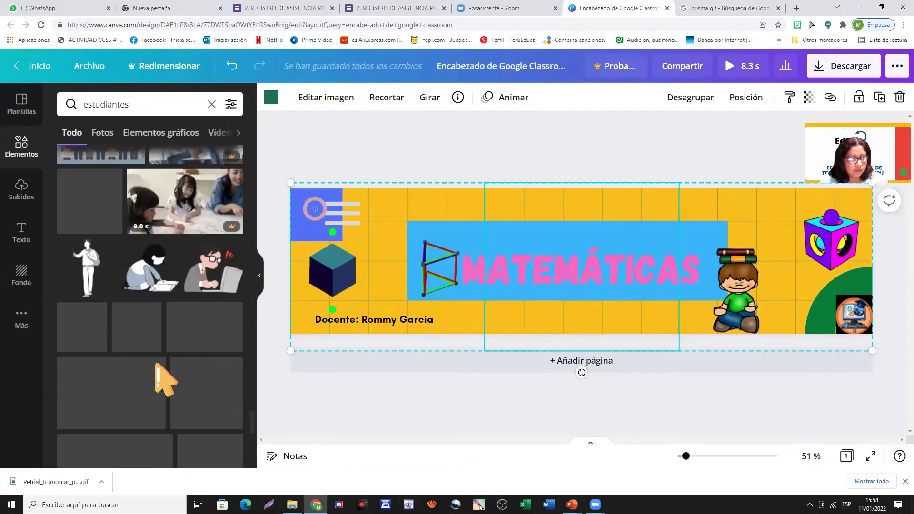
scroll(165, 379, down, 2)
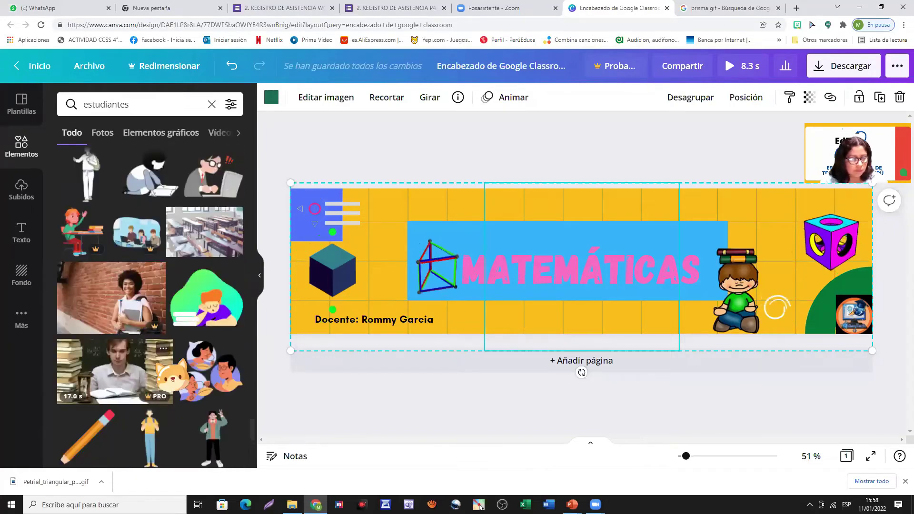
scroll(165, 379, down, 4)
scroll(165, 378, down, 2)
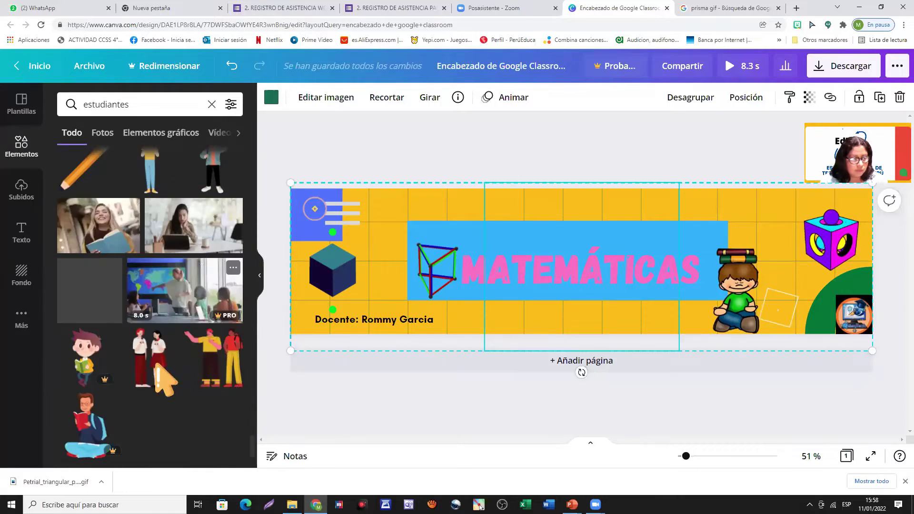
scroll(158, 366, down, 3)
scroll(173, 376, down, 1)
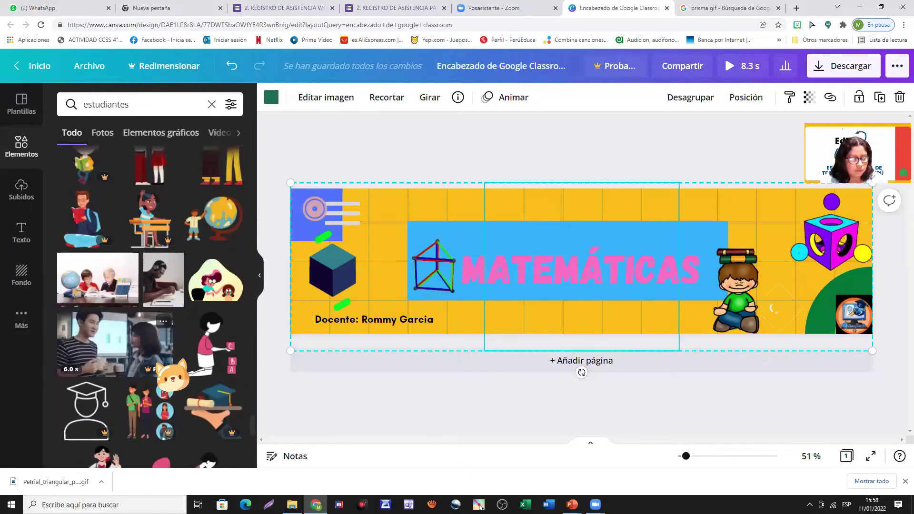
scroll(172, 376, down, 3)
scroll(172, 333, down, 1)
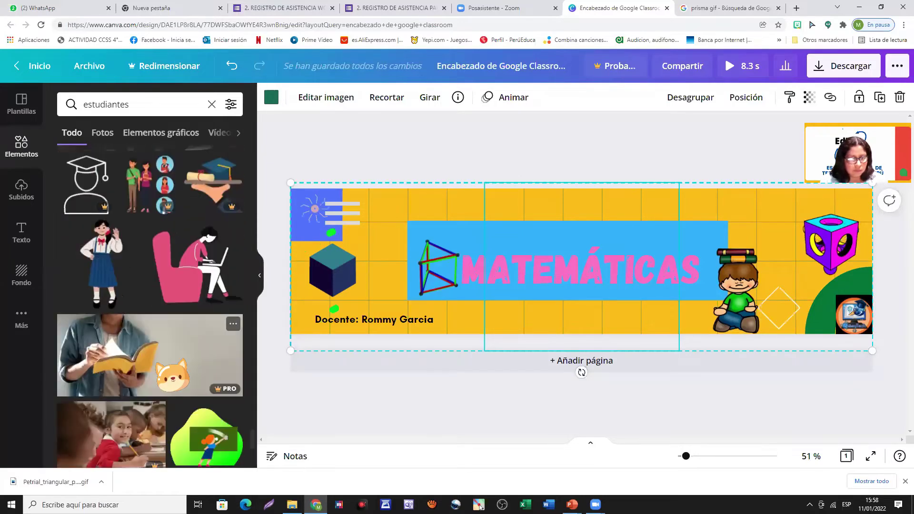
scroll(172, 375, down, 3)
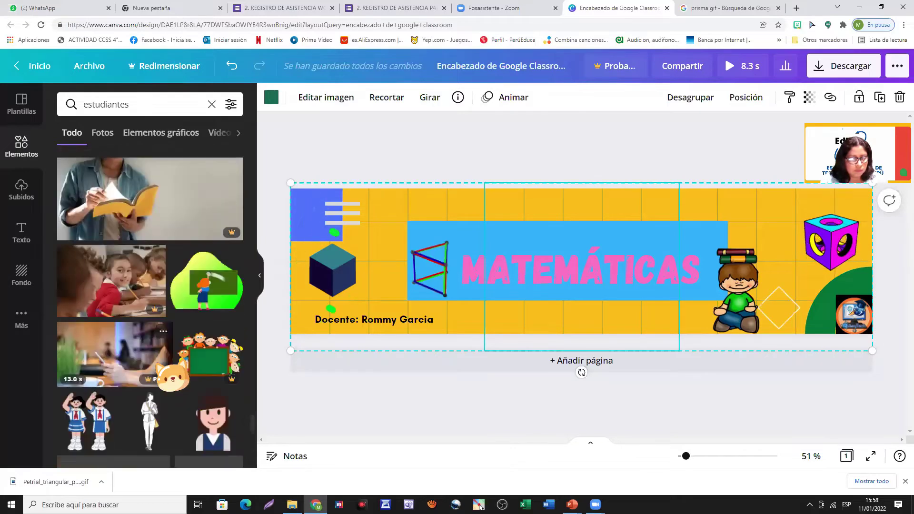
scroll(173, 376, down, 3)
scroll(173, 376, down, 4)
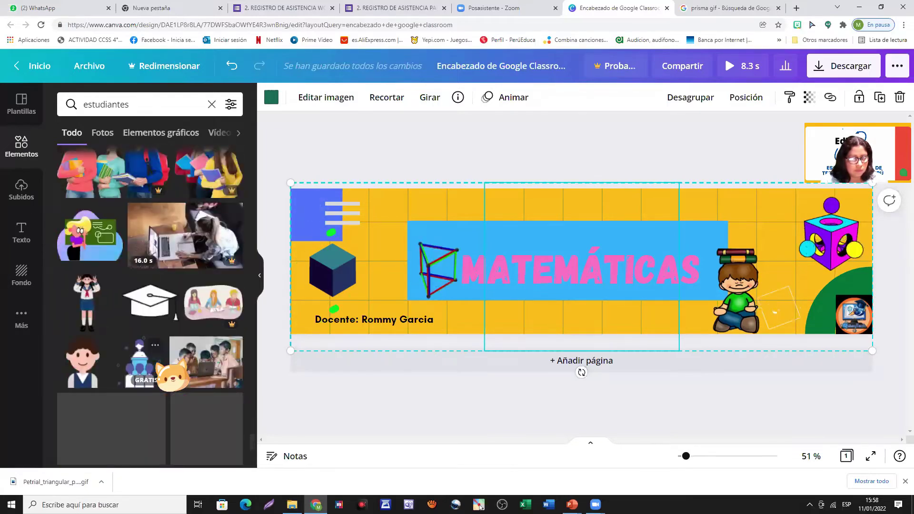
scroll(173, 376, down, 3)
scroll(165, 378, down, 4)
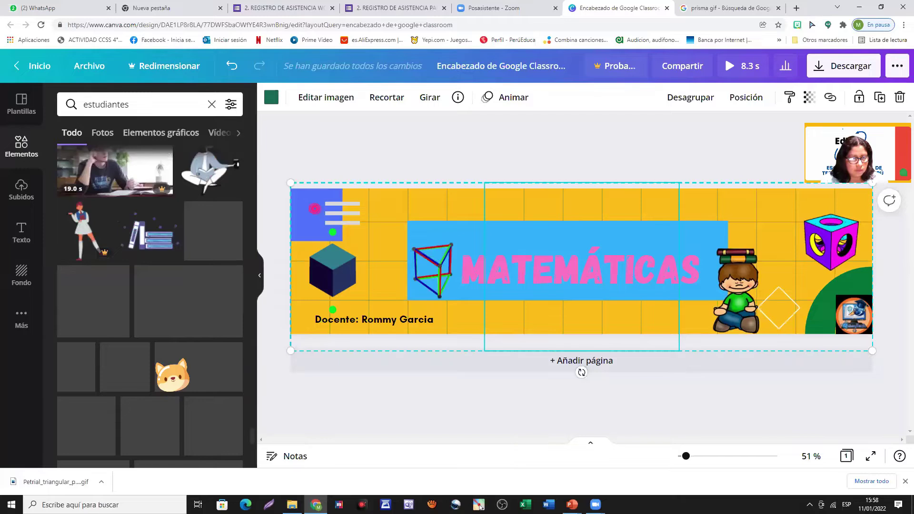
scroll(157, 374, down, 5)
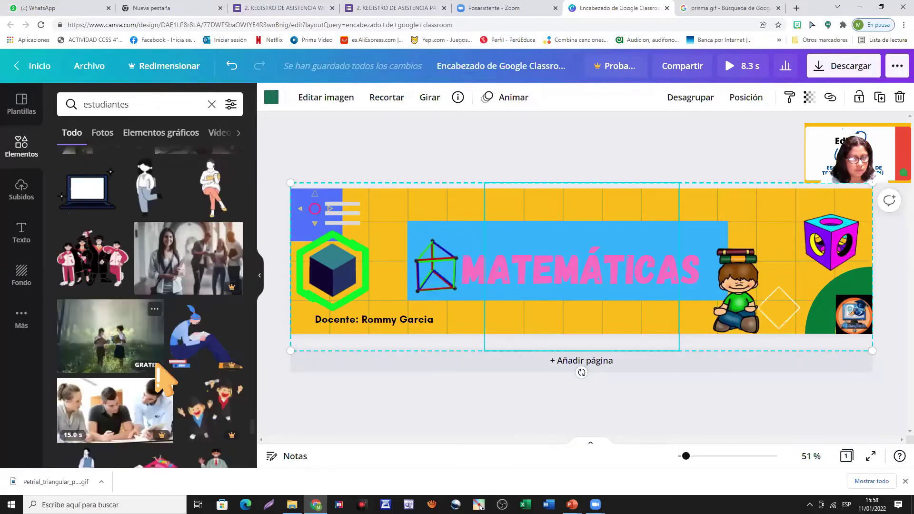
scroll(159, 368, down, 5)
scroll(150, 305, down, 2)
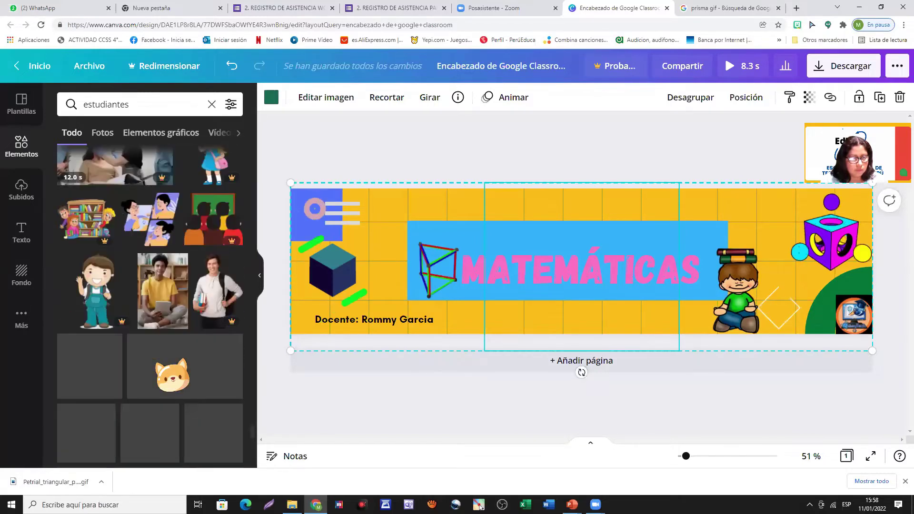
scroll(162, 381, down, 4)
scroll(162, 381, down, 4)
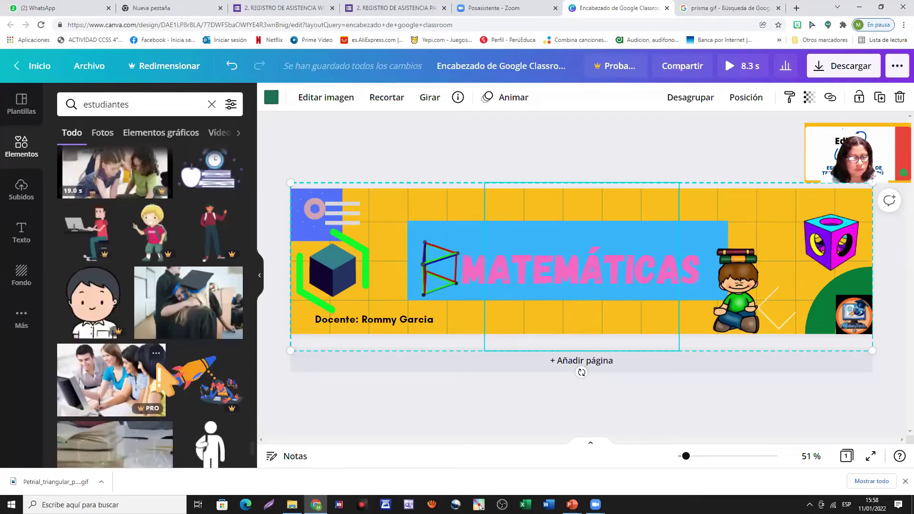
scroll(160, 366, down, 4)
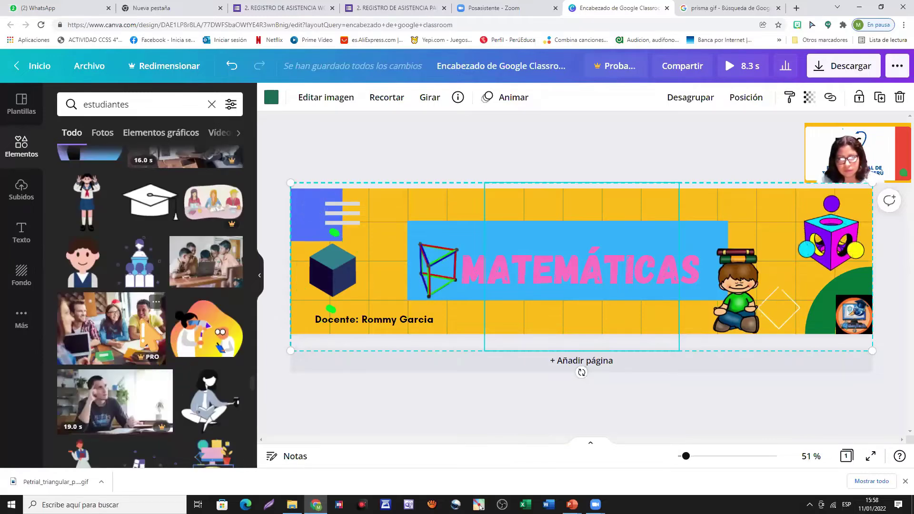
scroll(148, 337, down, 4)
scroll(148, 337, down, 3)
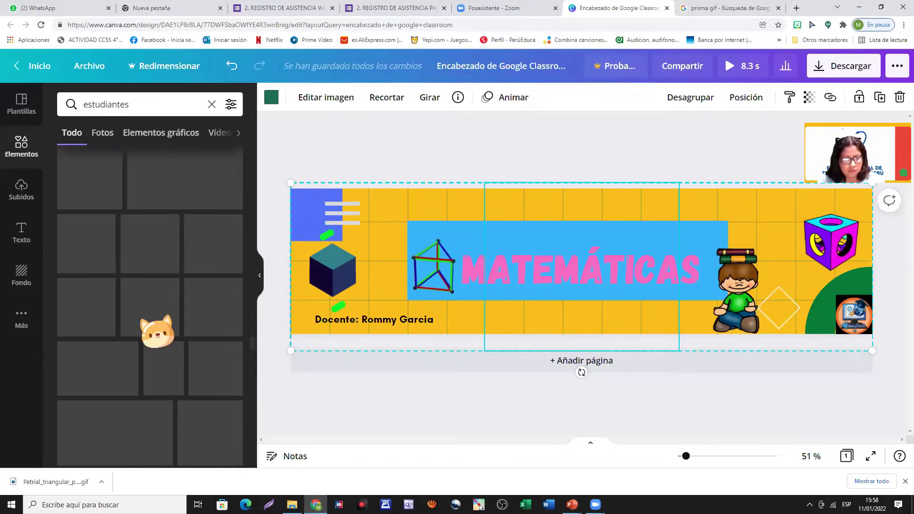
scroll(143, 328, down, 3)
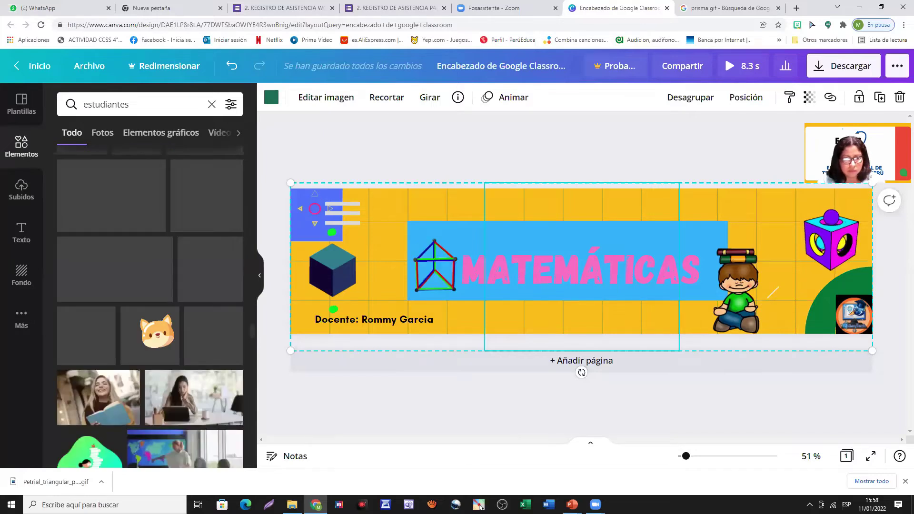
scroll(144, 328, down, 3)
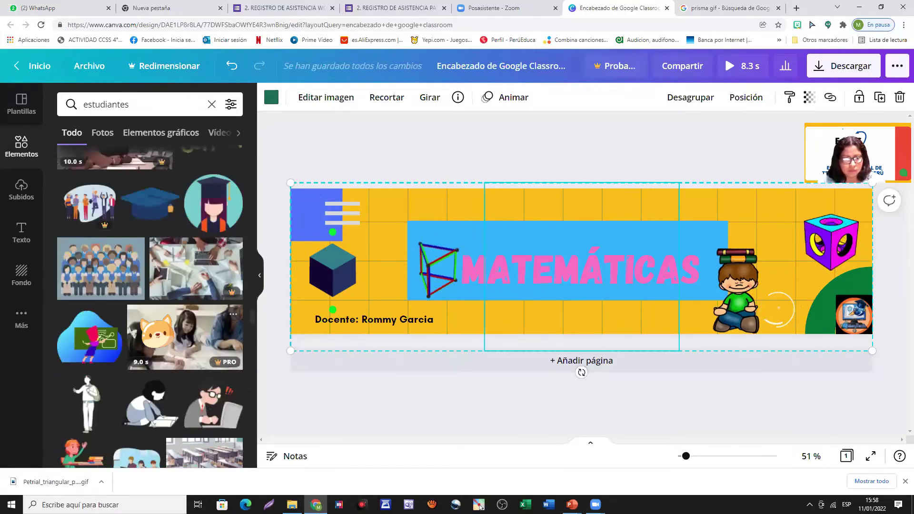
scroll(150, 305, down, 3)
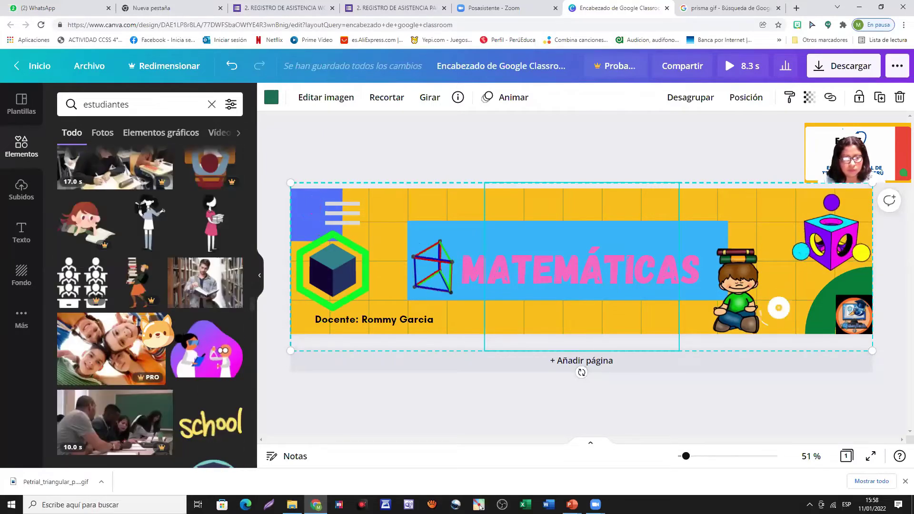
scroll(142, 324, down, 5)
scroll(141, 320, down, 3)
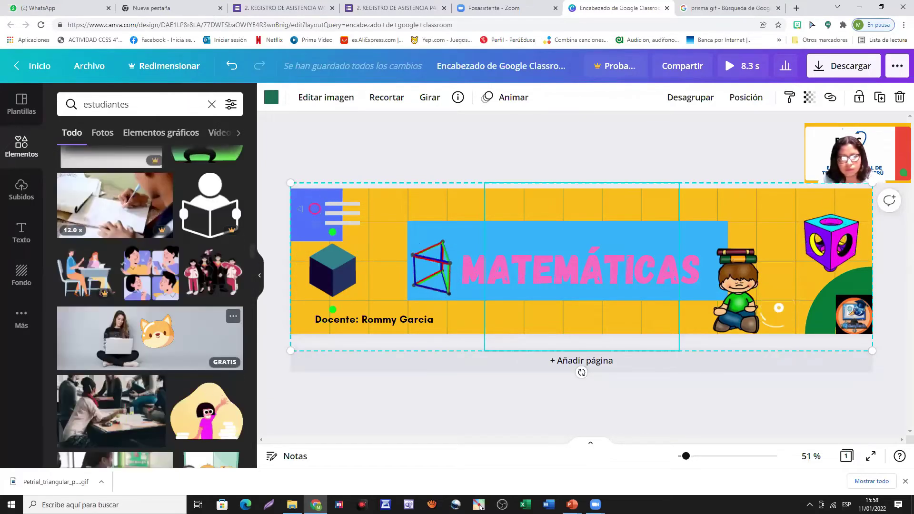
scroll(147, 330, down, 3)
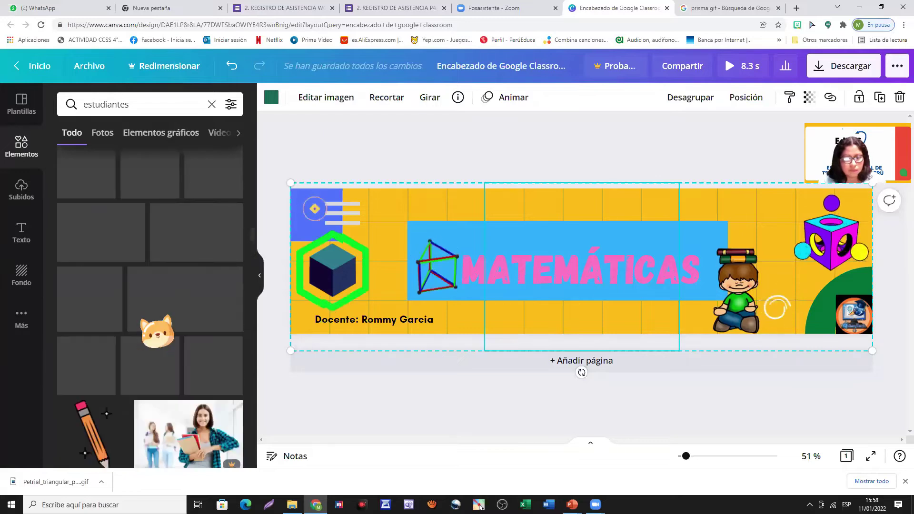
scroll(157, 333, down, 3)
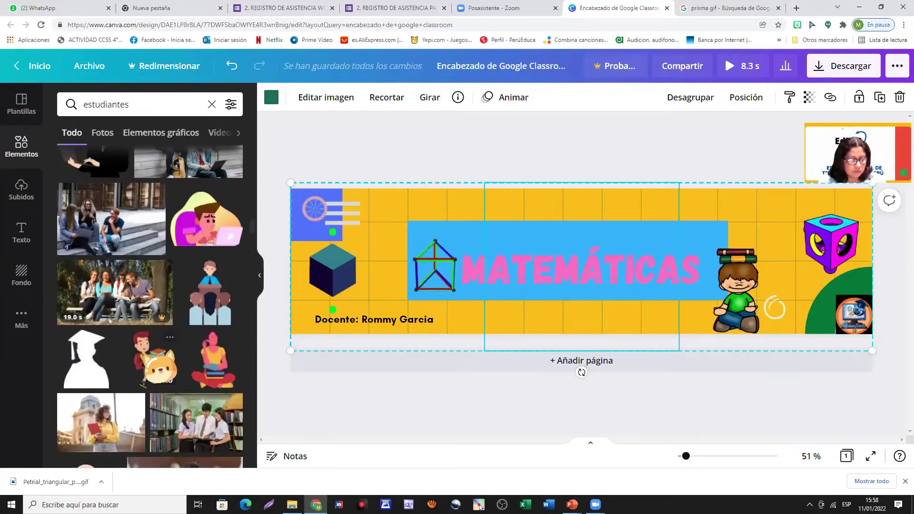
Drag the waving man-in-tie sticker onto the middle of the banner and enlarge it
scroll(150, 309, up, 4)
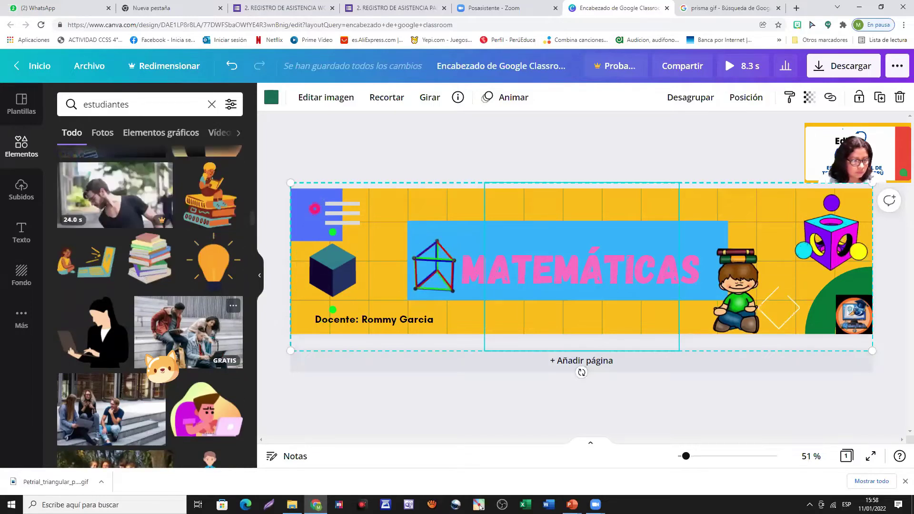
scroll(150, 310, up, 3)
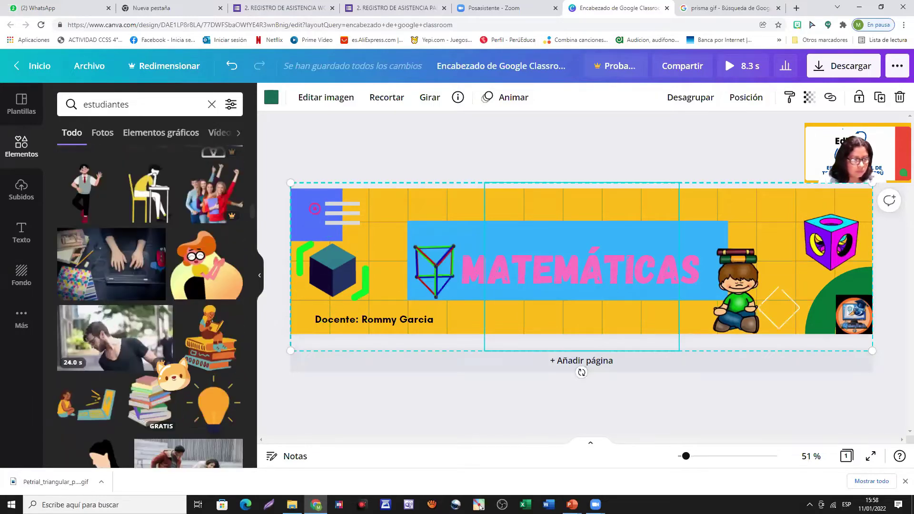
scroll(150, 309, up, 4)
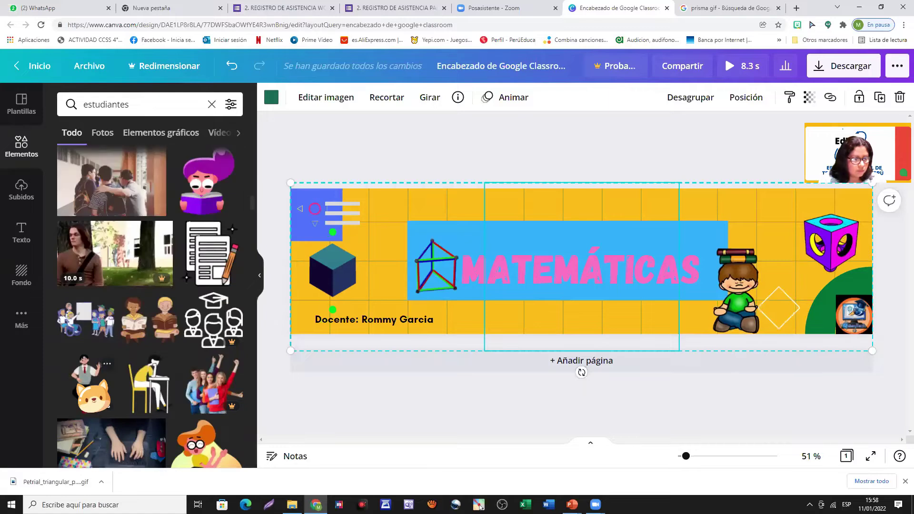
drag(88, 384, 598, 290)
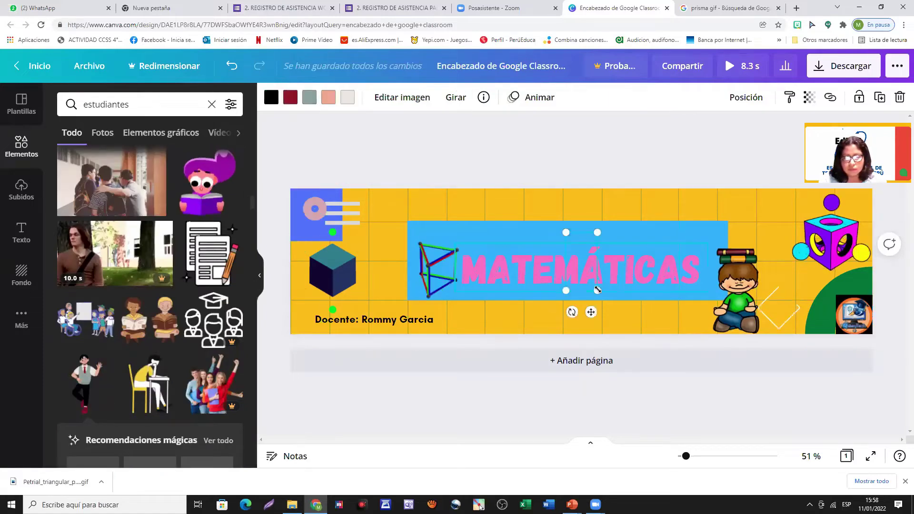
drag(625, 336, 657, 387)
Shrink the teacher figure and settle it between the dark cube and the prism
drag(610, 296, 651, 390)
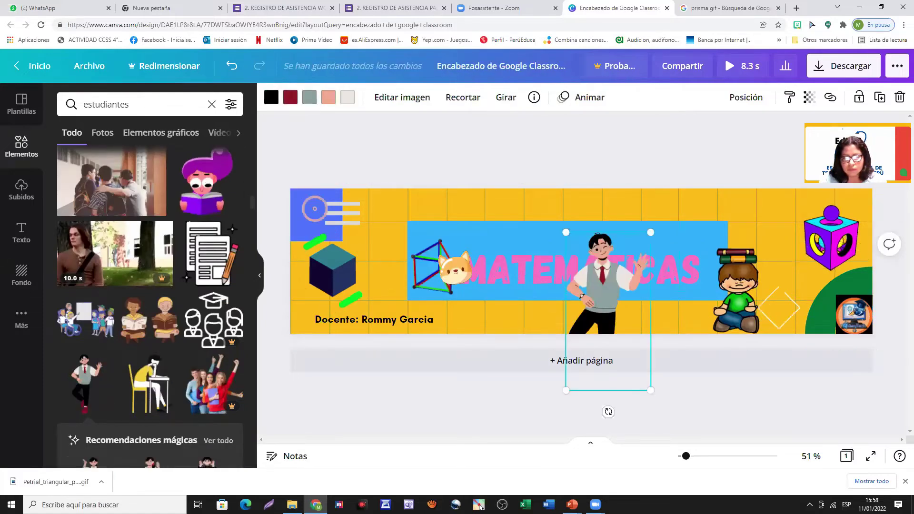
drag(637, 237, 421, 196)
drag(429, 190, 421, 188)
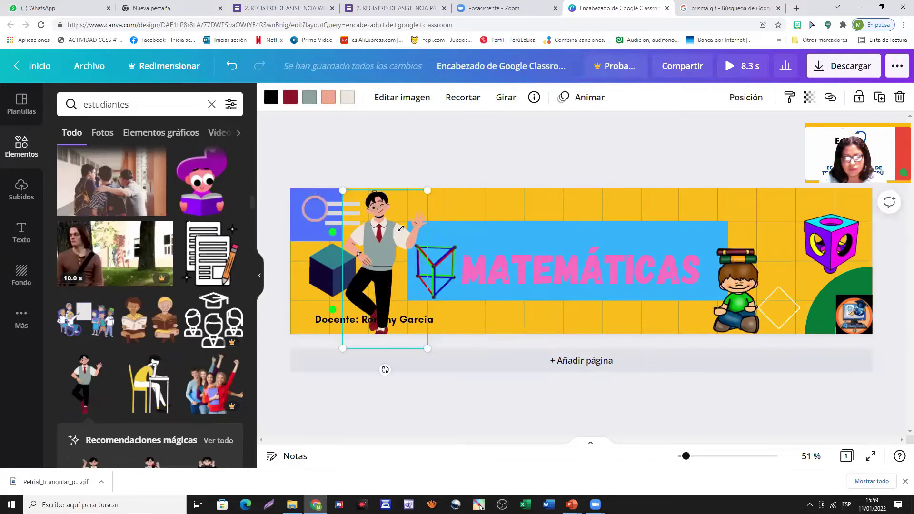
drag(384, 258, 415, 210)
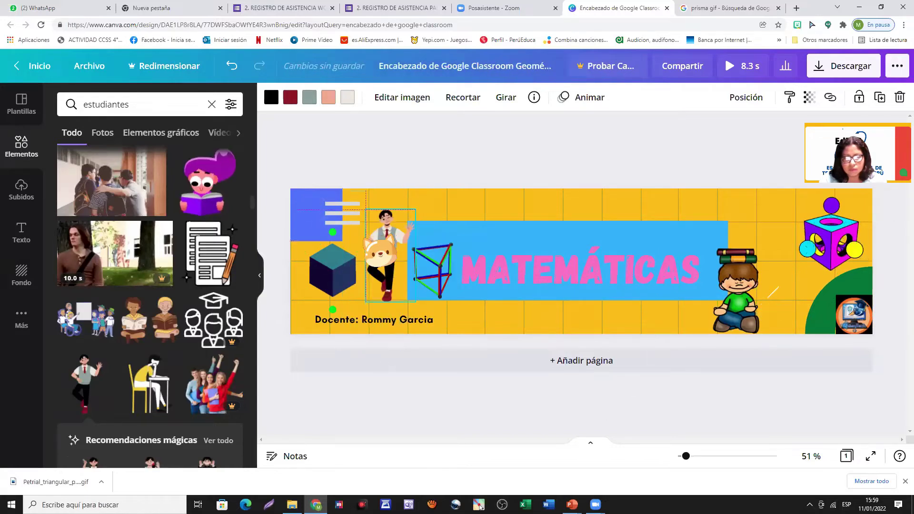
drag(375, 250, 367, 254)
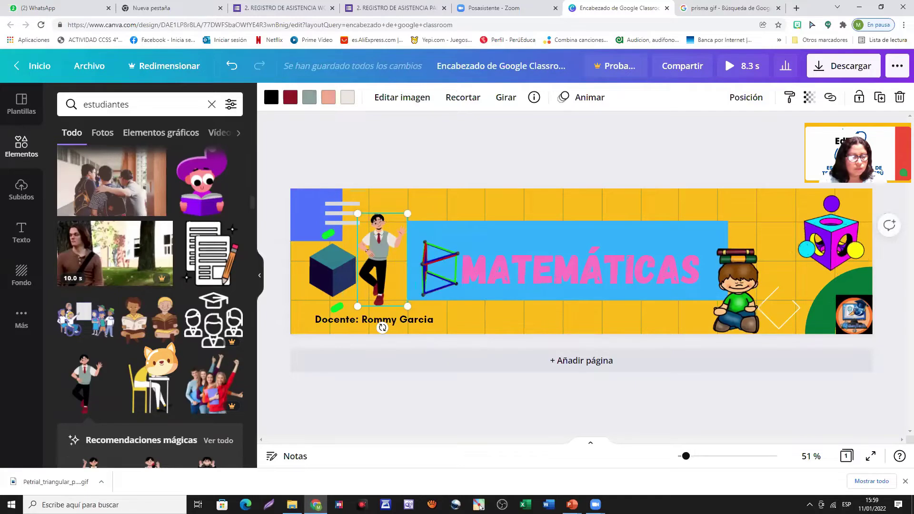
Show all matching characters under 'Recomendaciones mágicas' via 'Ver todo' and browse them
scroll(179, 368, down, 3)
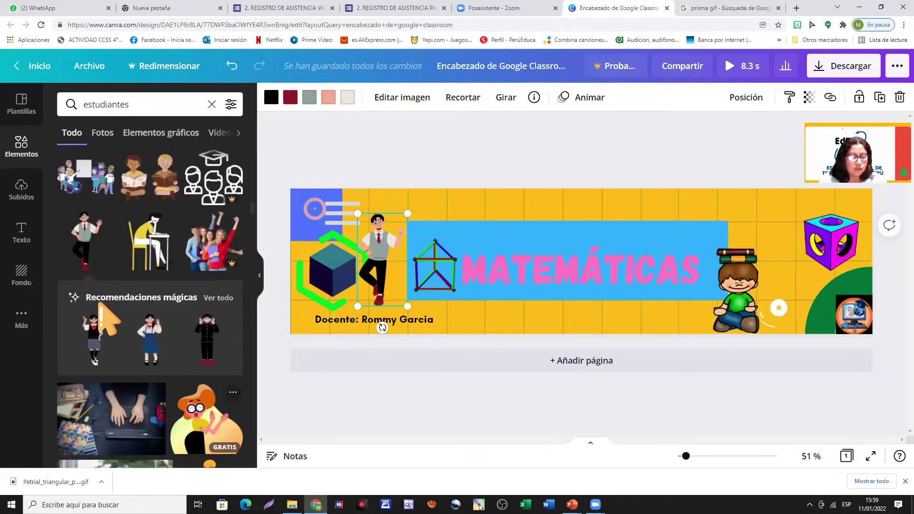
click(216, 298)
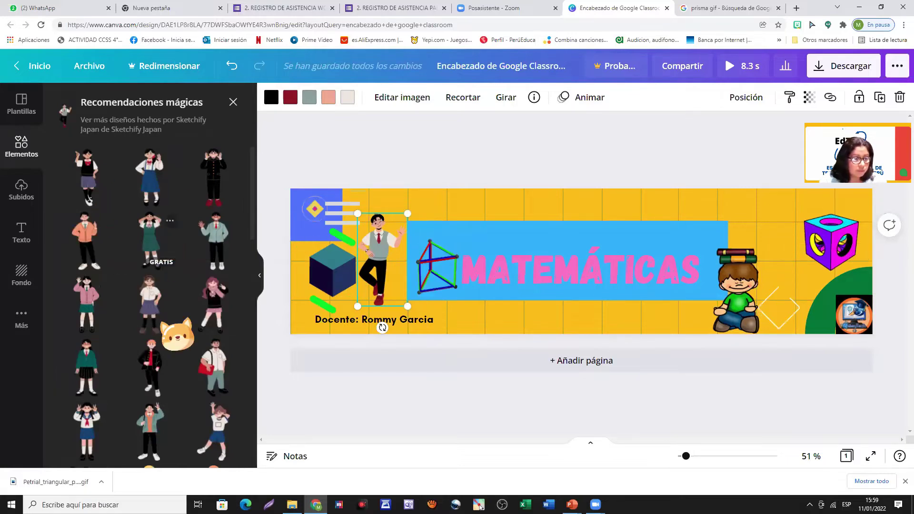
scroll(193, 355, down, 1)
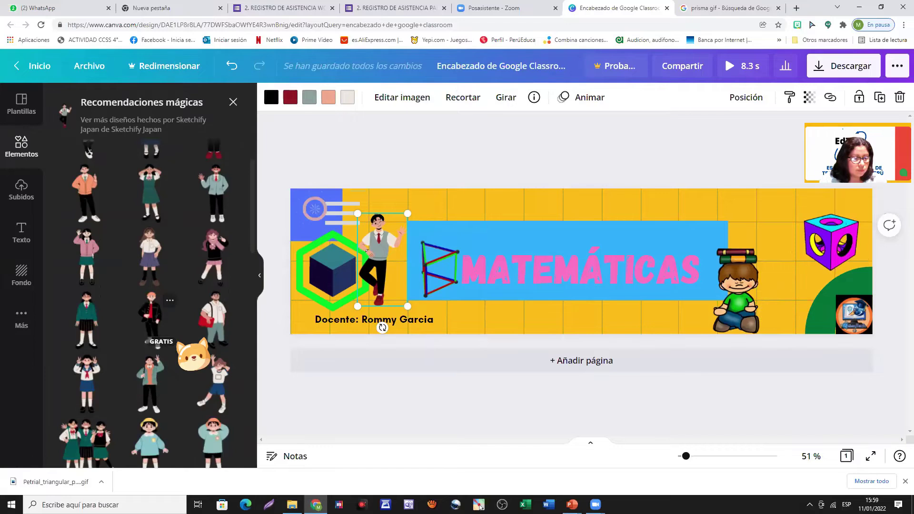
scroll(193, 355, down, 4)
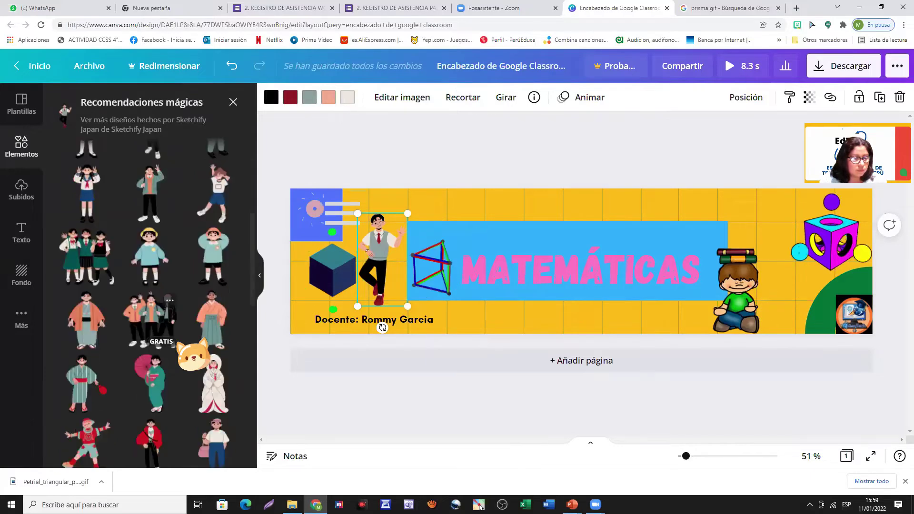
scroll(193, 355, down, 2)
scroll(193, 355, down, 3)
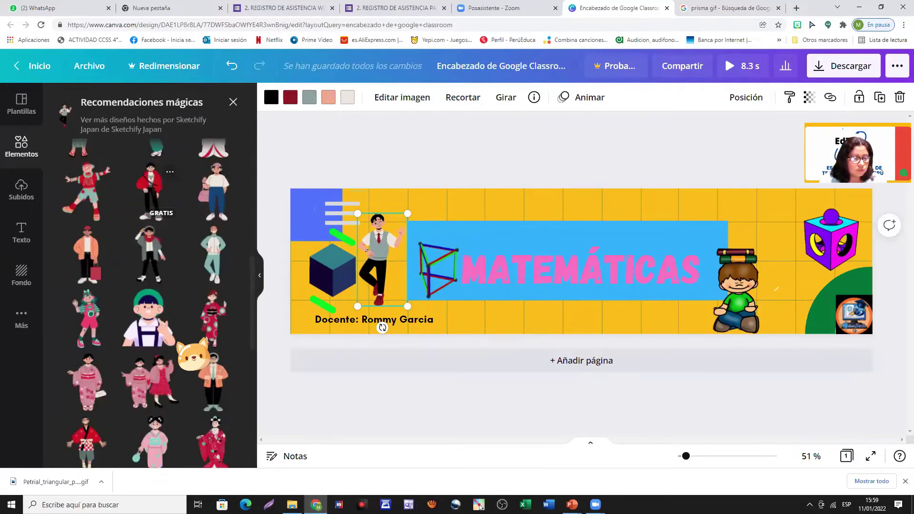
scroll(193, 354, down, 4)
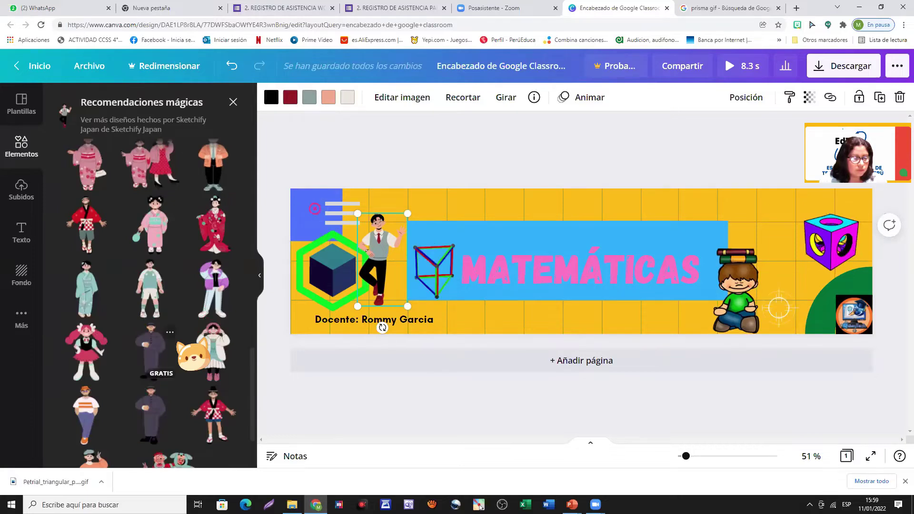
scroll(192, 355, down, 1)
scroll(192, 355, up, 4)
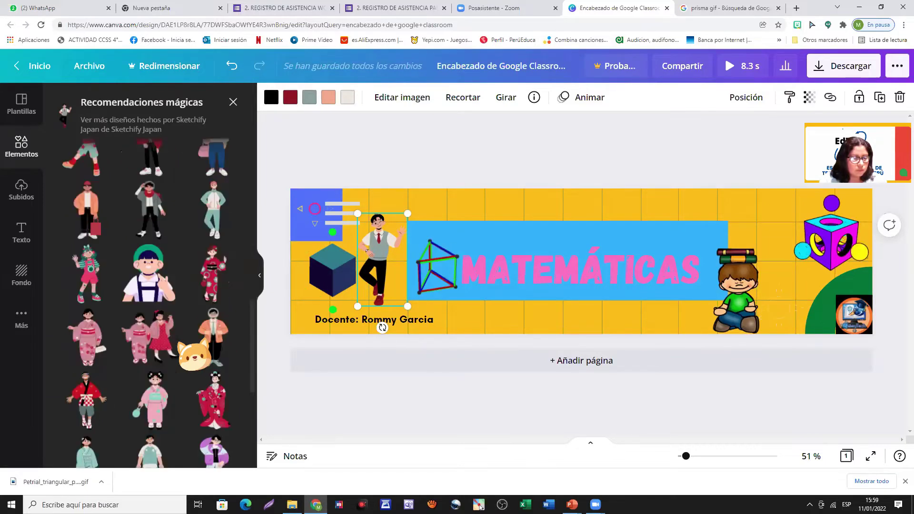
scroll(193, 354, up, 10)
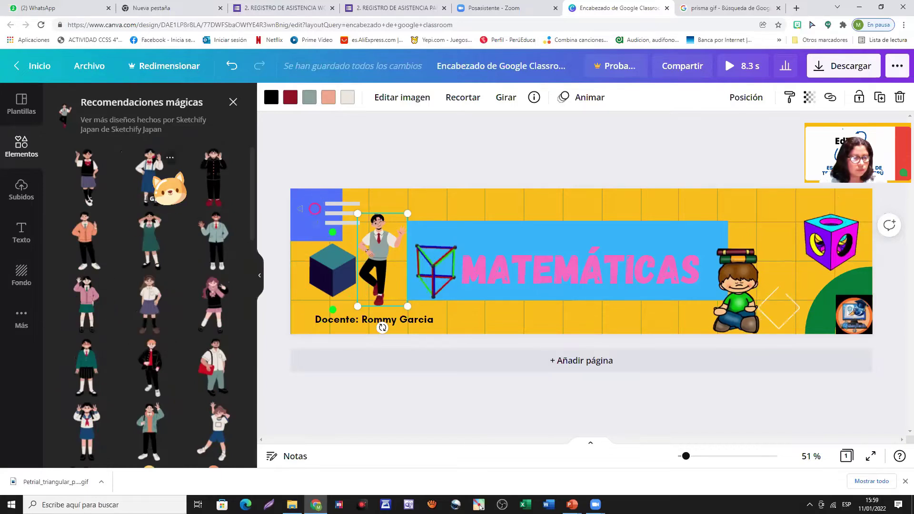
Add and enlarge the schoolgirl illustration at the banner's right end, deleting the boy-with-books sticker
click(169, 188)
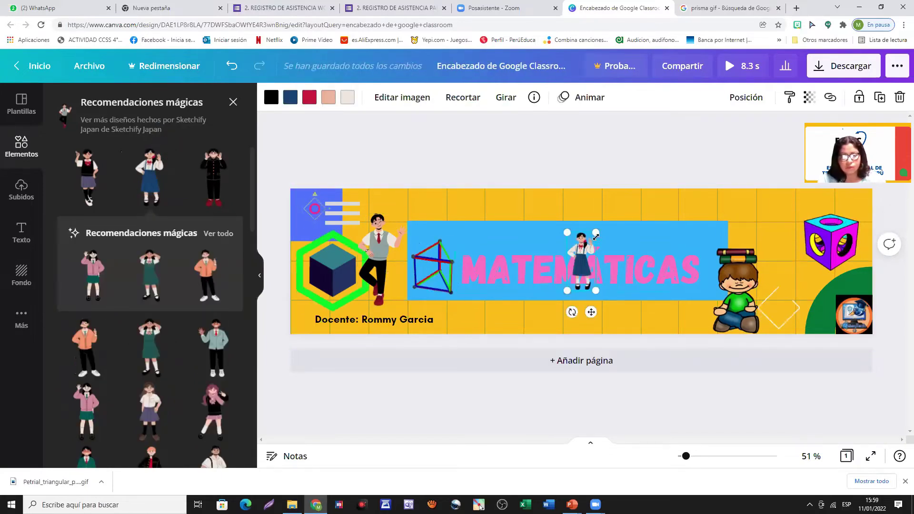
drag(595, 233, 790, 274)
drag(744, 329, 618, 329)
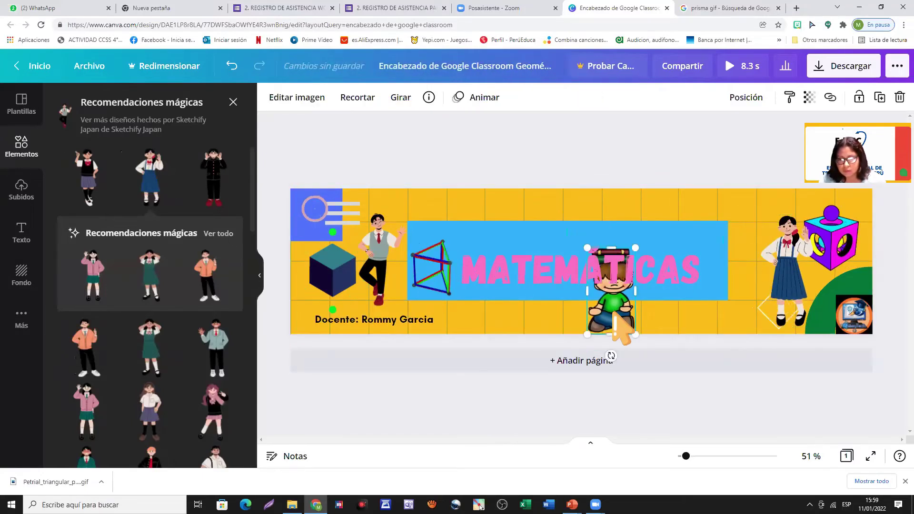
key(Delete)
drag(752, 289, 727, 296)
Place the teacher name under the title and fine-tune the boy clipart, blue rectangle and title positions
drag(376, 319, 567, 326)
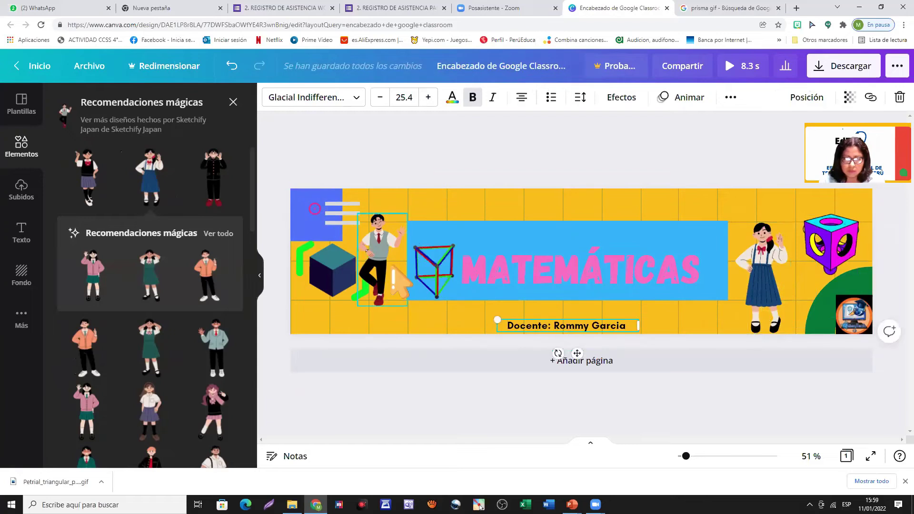
drag(386, 293, 385, 314)
click(492, 229)
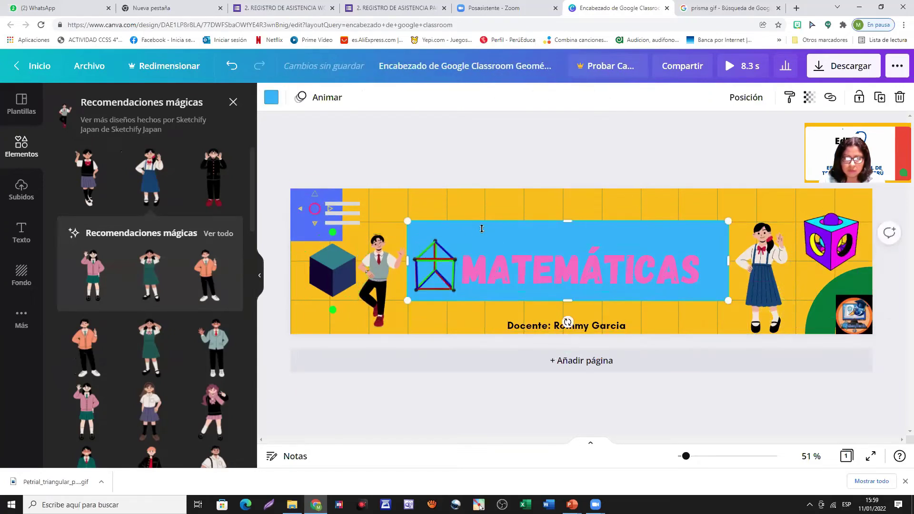
mouse_move(491, 229)
mouse_down()
mouse_move(510, 230)
mouse_move(491, 230)
mouse_up()
click(391, 281)
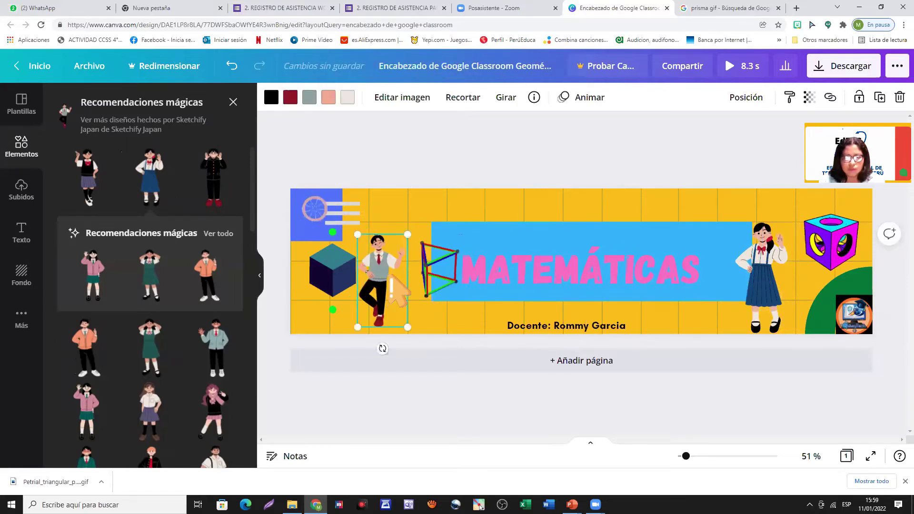
mouse_move(547, 278)
mouse_down()
mouse_move(580, 274)
mouse_move(555, 275)
mouse_move(548, 264)
mouse_up()
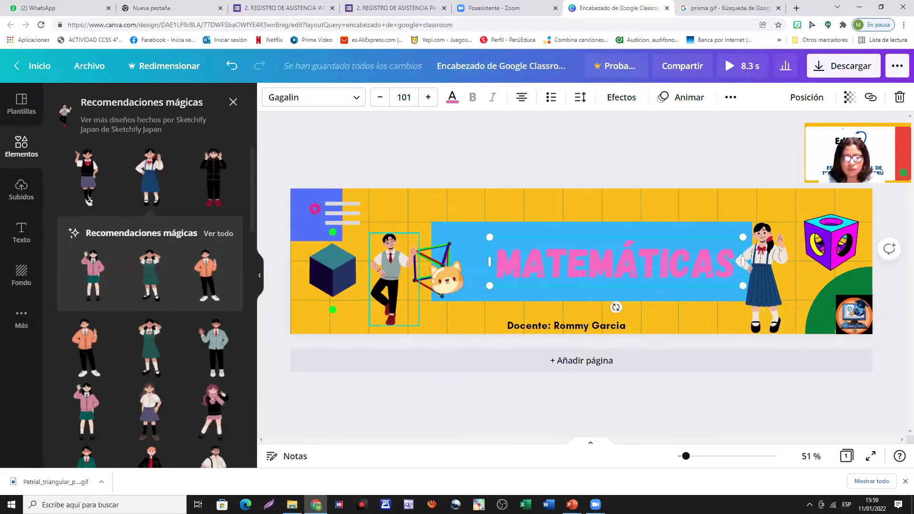
Set the prism beside MATEMÁTICAS, enlarge the boy and girl clipart, and realign the title
drag(439, 264, 462, 260)
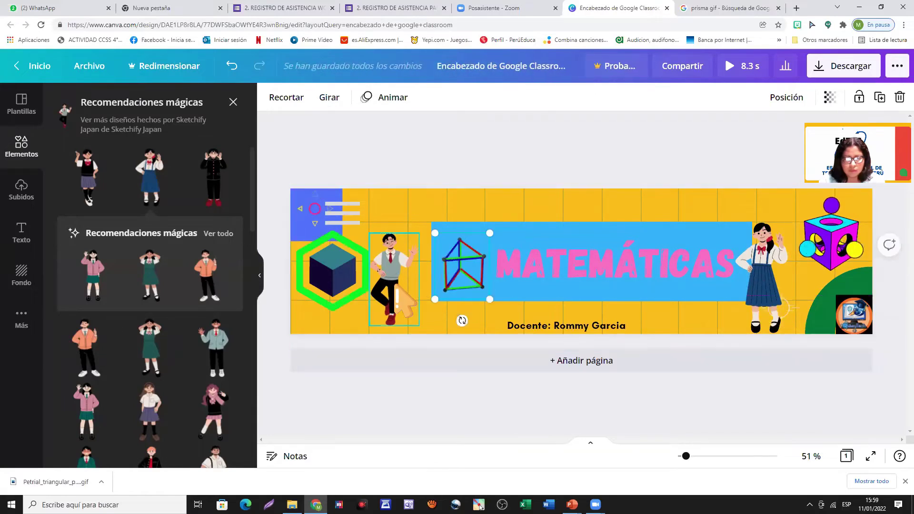
click(418, 235)
drag(419, 233, 466, 218)
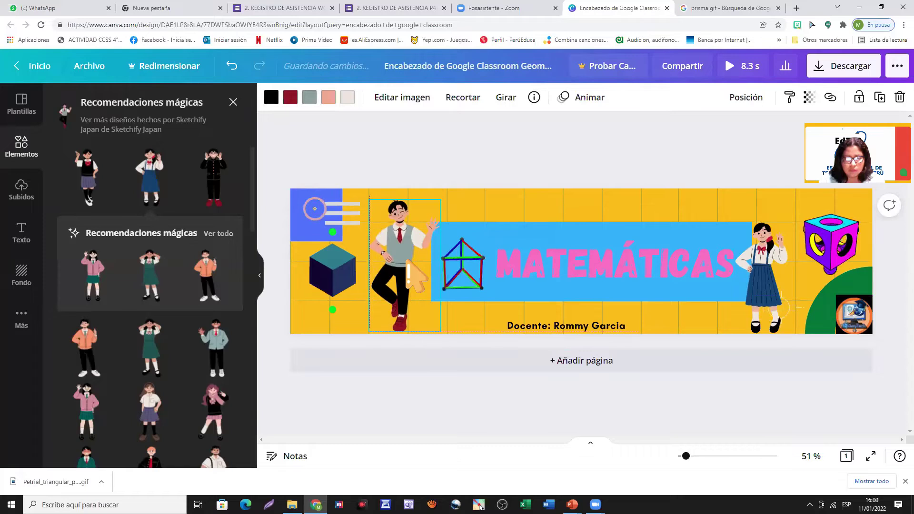
drag(665, 271, 648, 278)
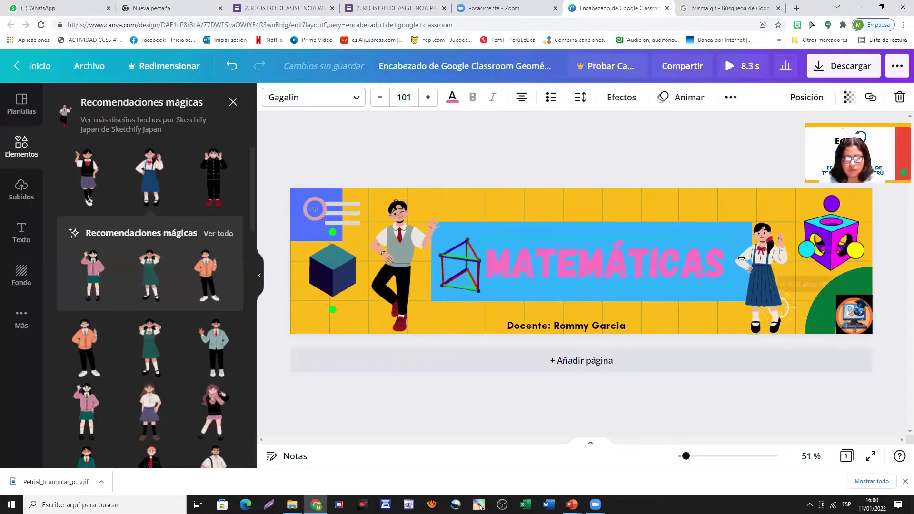
drag(757, 275, 746, 276)
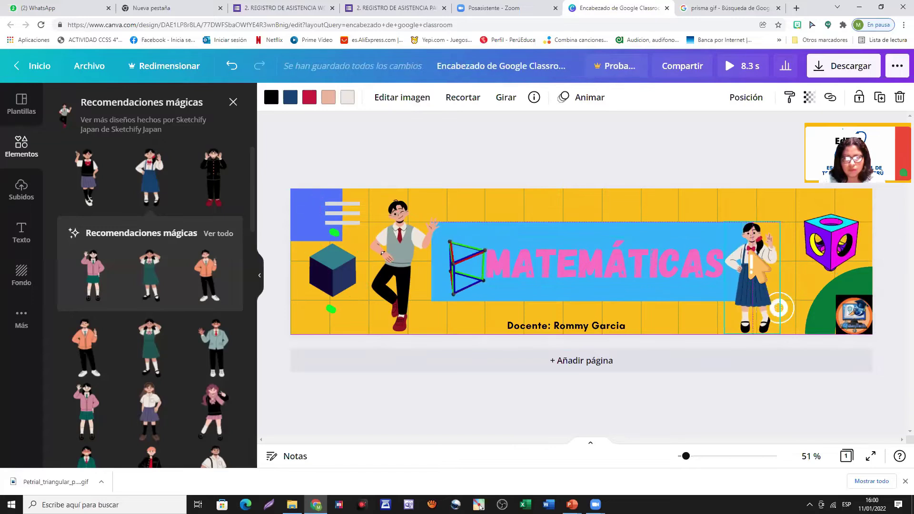
drag(786, 204, 786, 200)
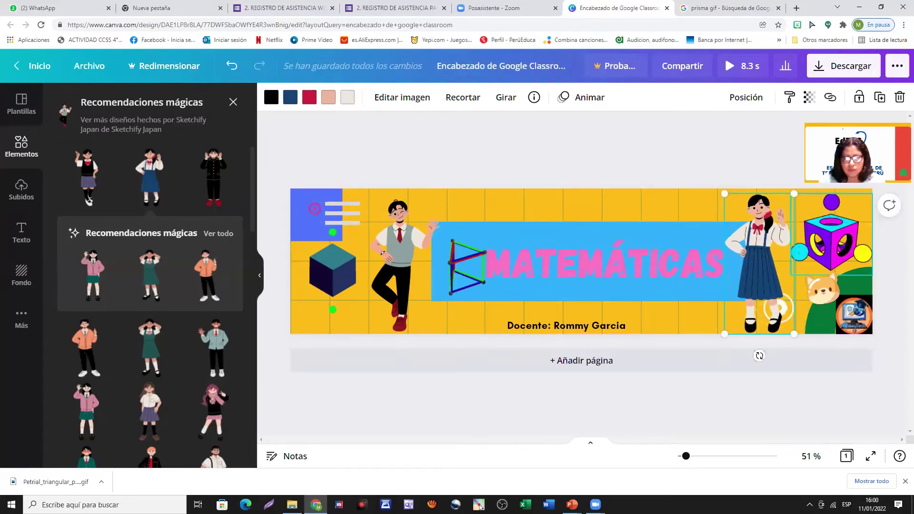
Move the small animated graphic beside the title's end, lower the cube, and shrink MATEMÁTICAS to about 90 pt
click(832, 243)
click(778, 307)
drag(778, 307, 688, 307)
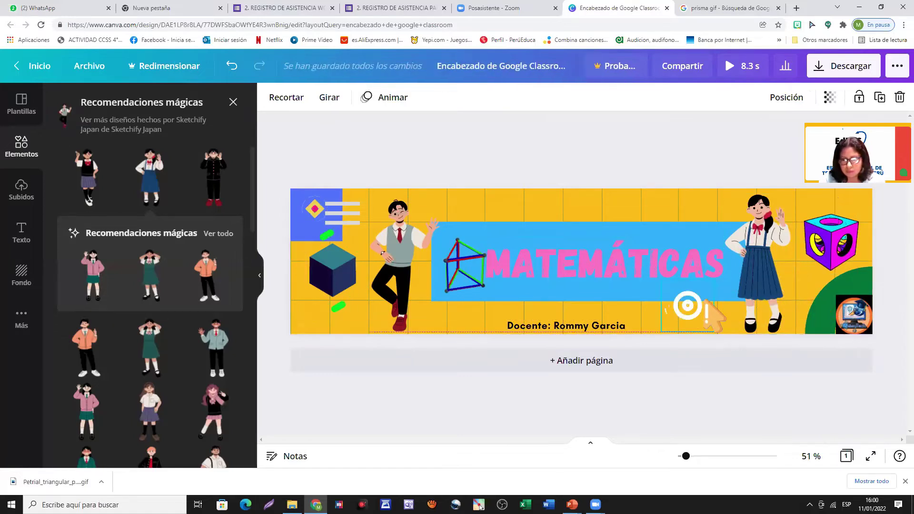
drag(324, 279, 324, 295)
click(688, 307)
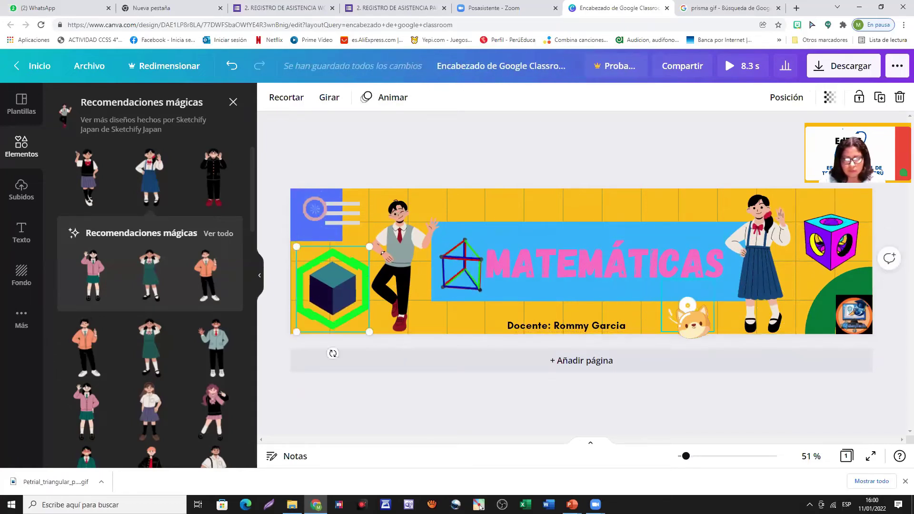
drag(688, 307, 708, 274)
click(676, 270)
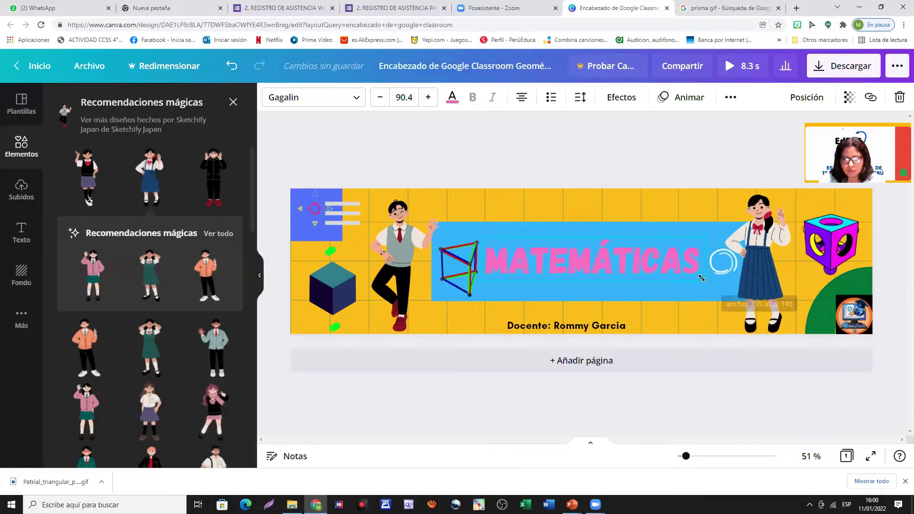
click(614, 203)
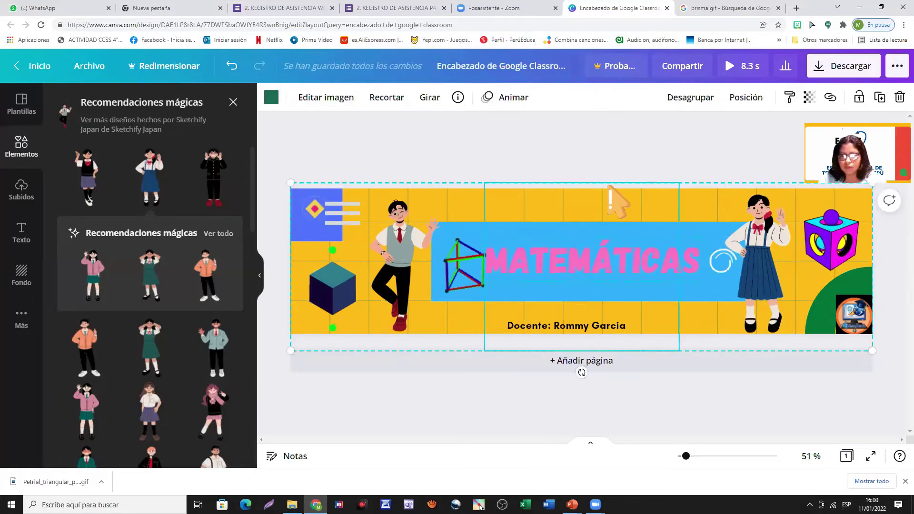
Close the two duplicate 'Primer trimestre' design tabs
click(612, 155)
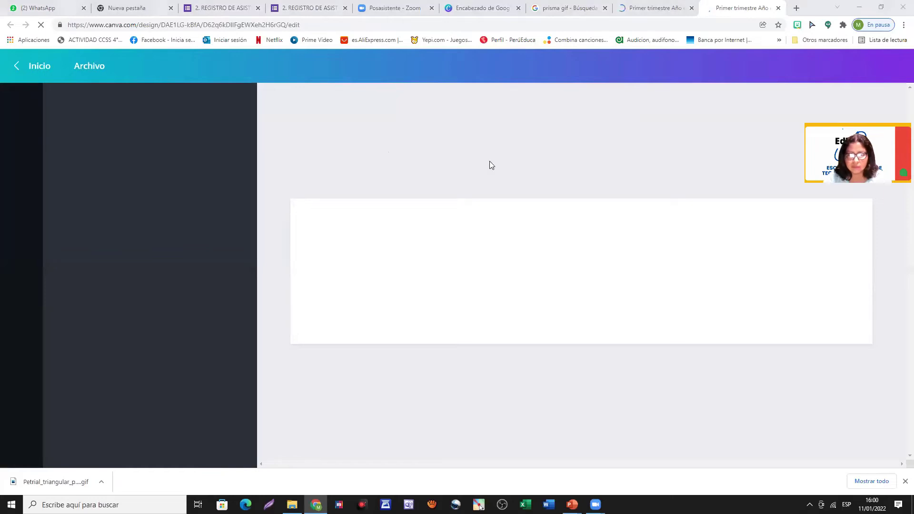
click(660, 7)
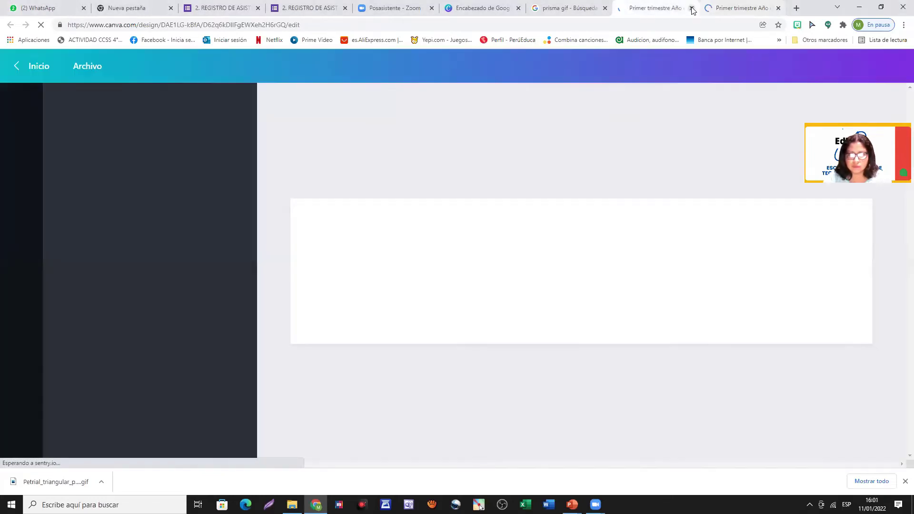
click(692, 8)
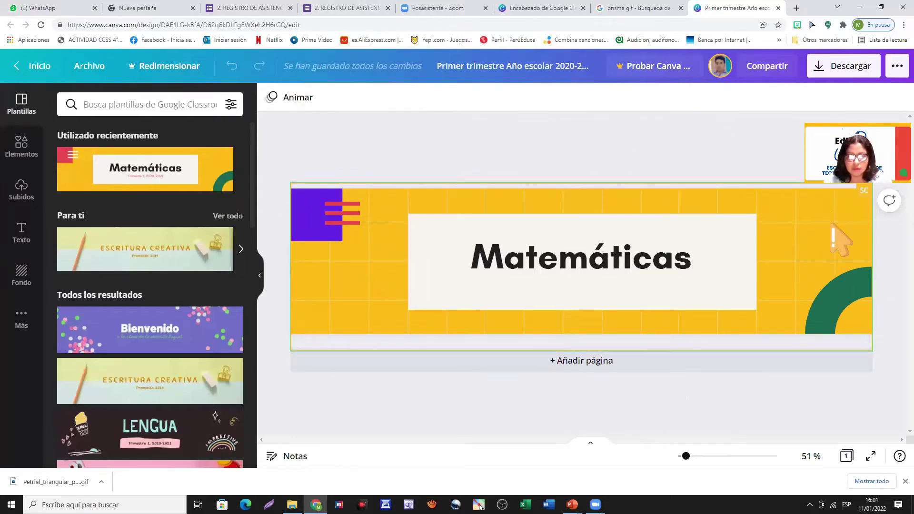
click(779, 8)
Go from the Zoom tab back to the 'Encabezado de Google Classroom' banner tab
click(520, 5)
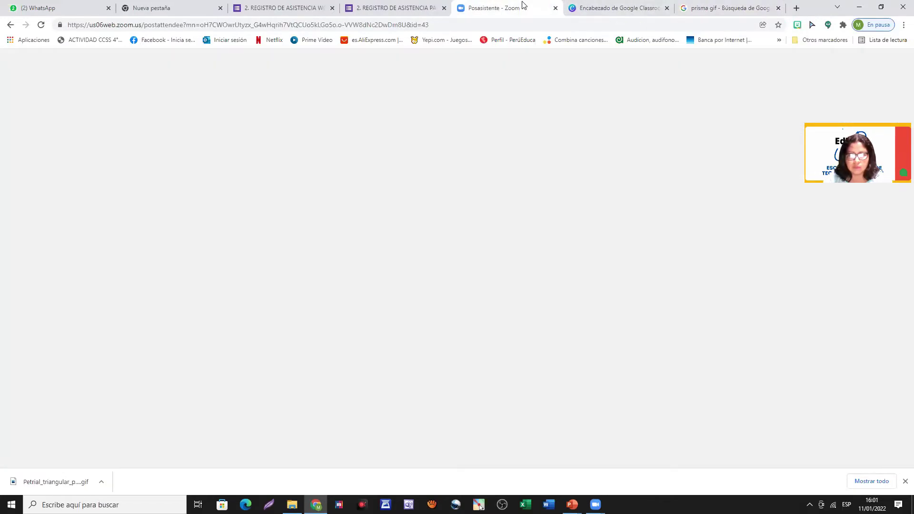
click(594, 5)
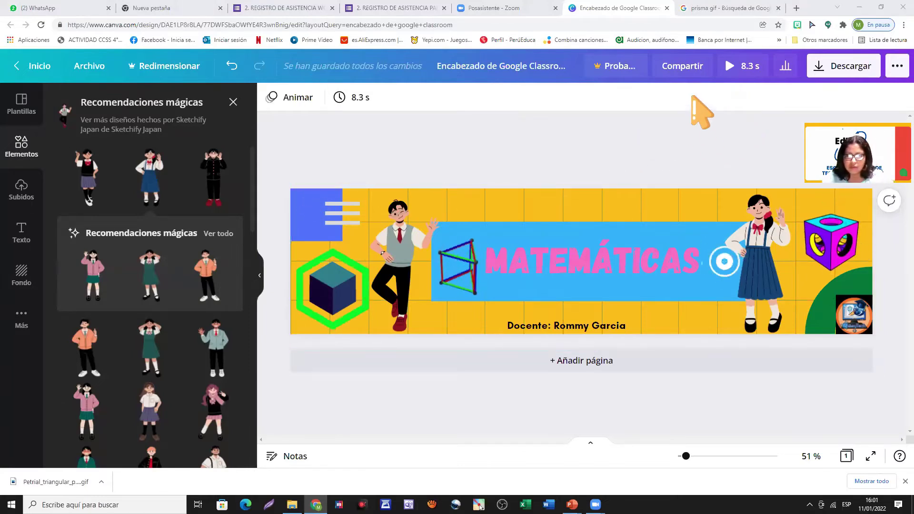
Set the Compartir link access to 'ver el diseño' (view-only) and copy the link
click(686, 70)
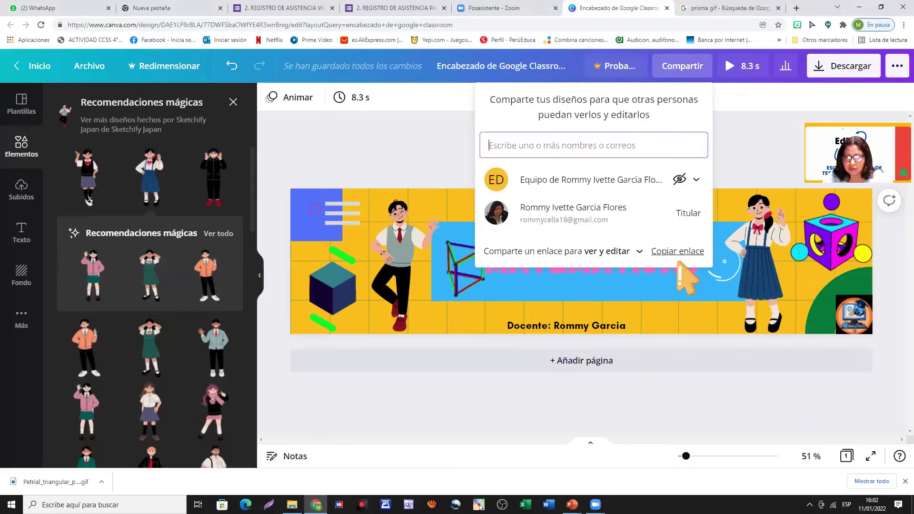
click(639, 251)
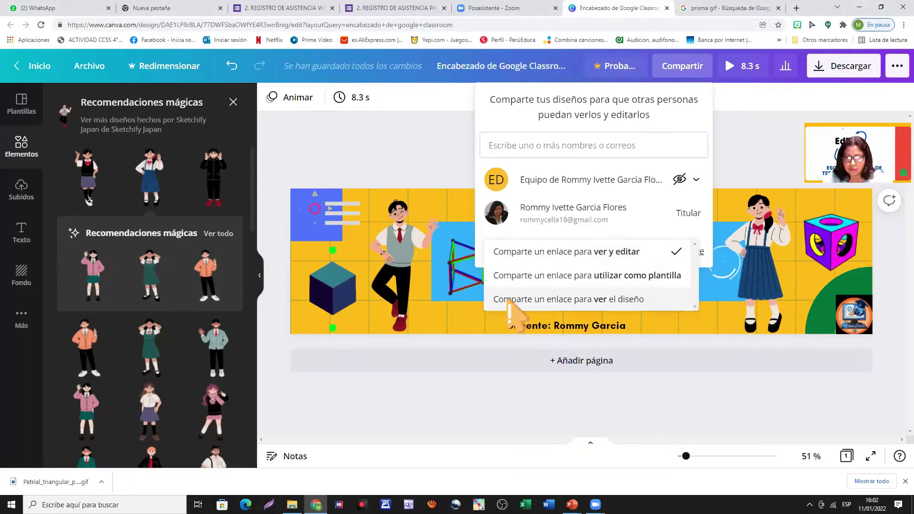
click(619, 300)
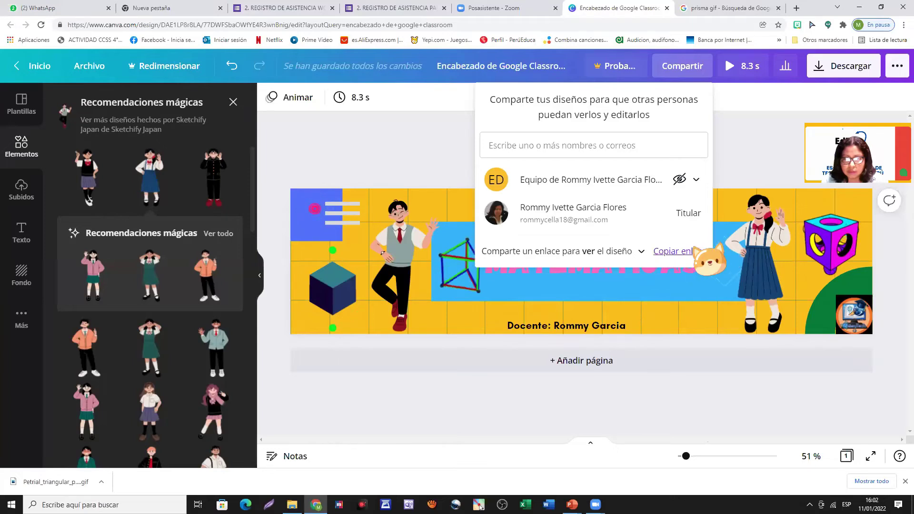
click(641, 252)
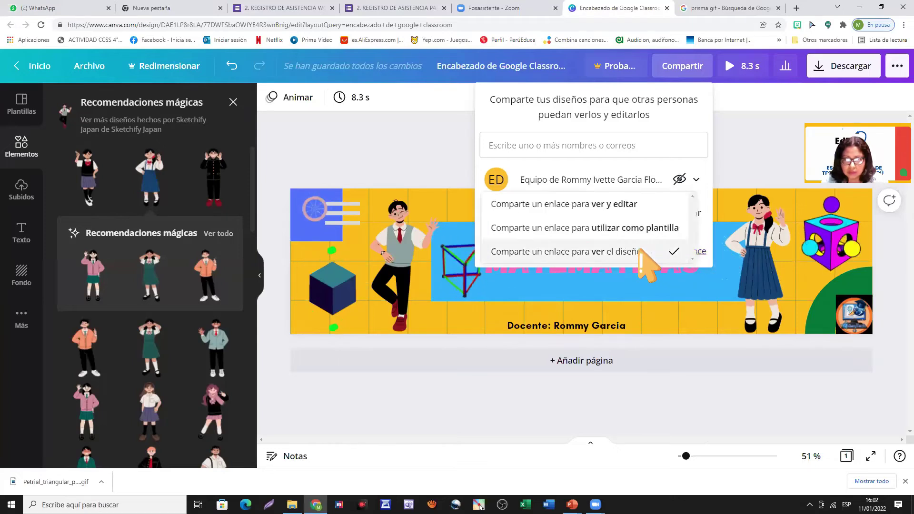
click(671, 255)
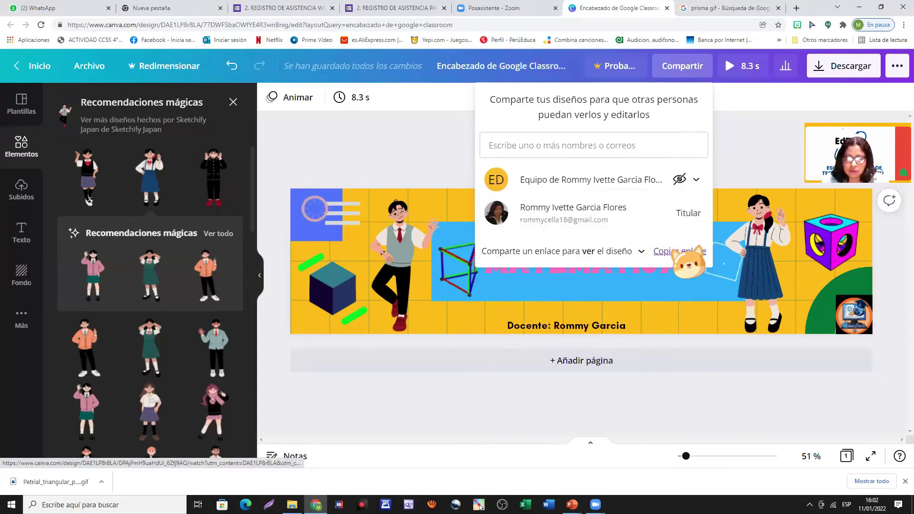
click(676, 251)
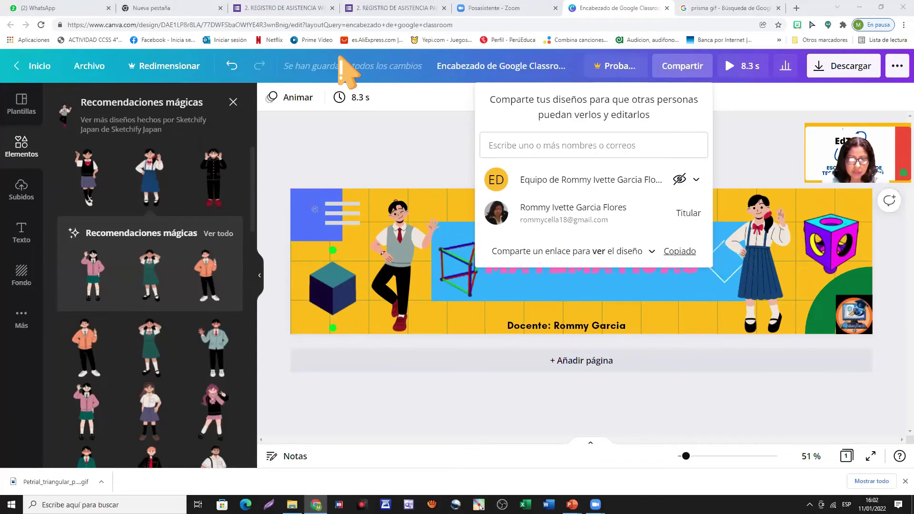
Load the pasted view link in a new tab and play the banner's 8-second animation
key(ctrl+t)
text(https://www.canva.com/design/DAE1LP8r8LA/DPAjFmH9uaHdUi_6Zfj9AQ/watch?utm_content=DAE1LP8r8LA&utm_campaign=designshare&utm_medium=link&utm_source=sharebutton)
key(Return)
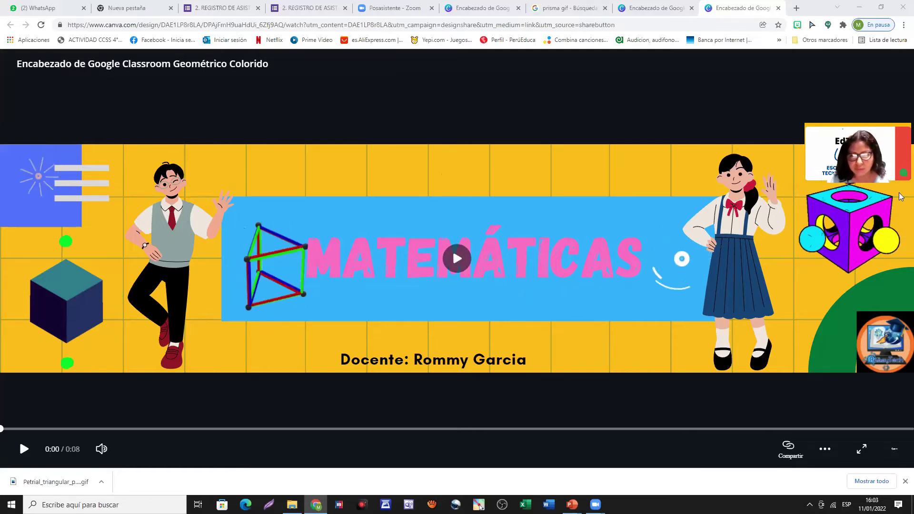
drag(857, 153, 844, 83)
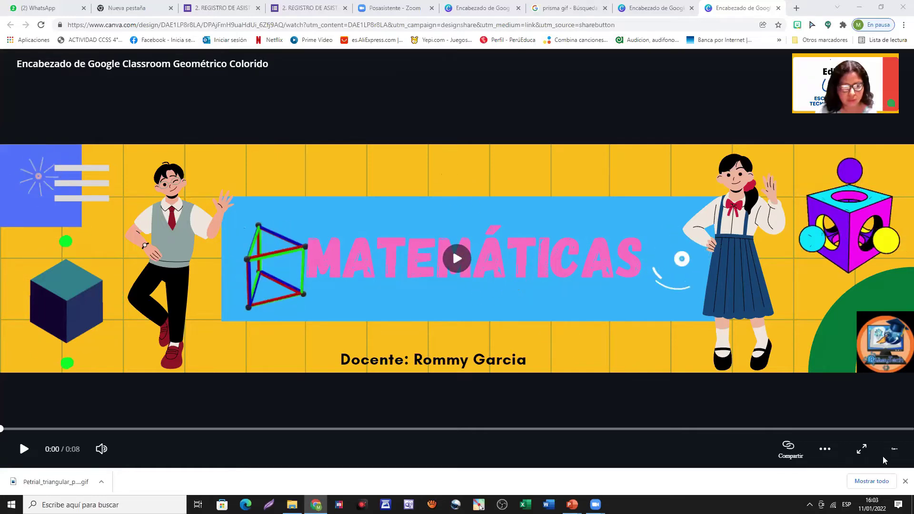
click(23, 451)
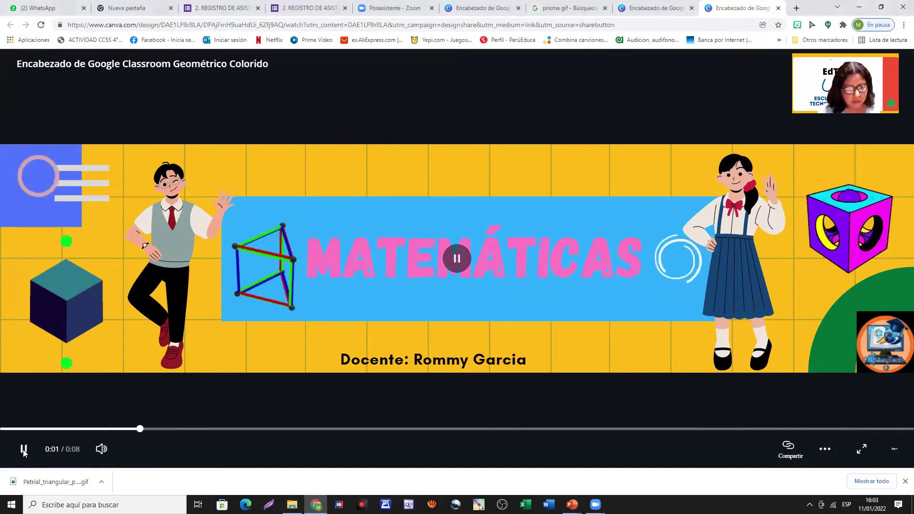